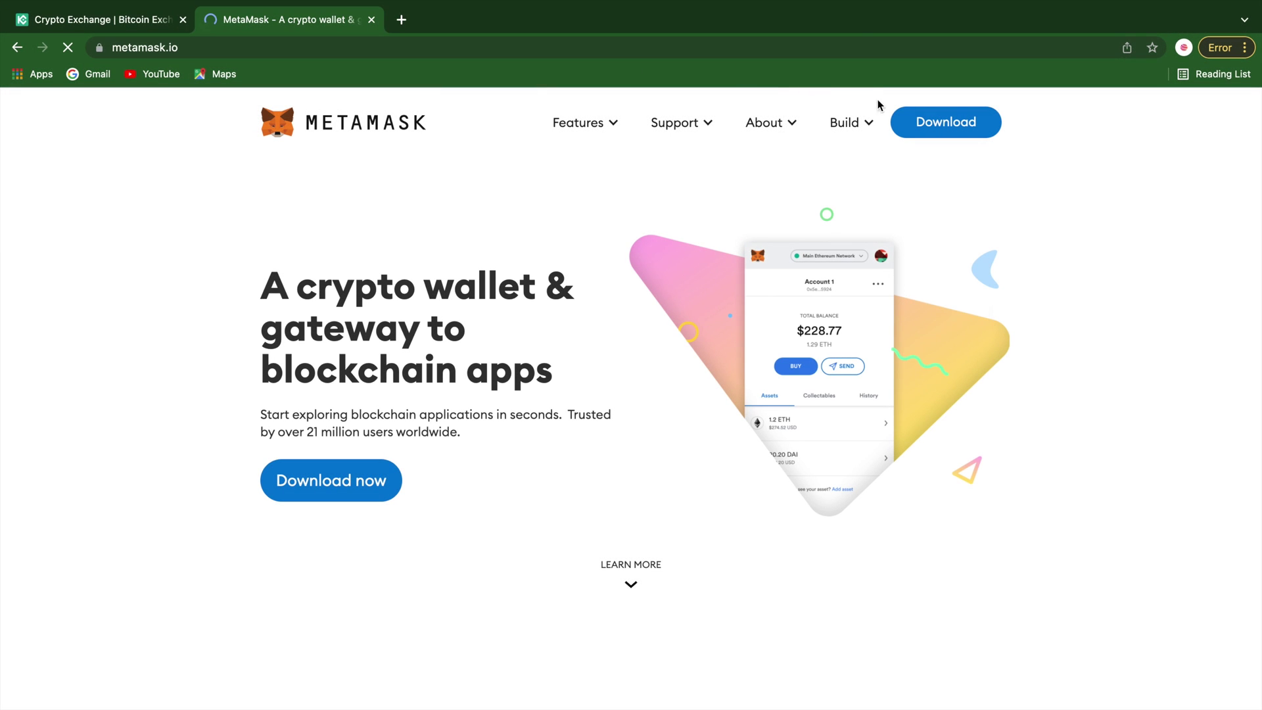
Step: Install the MetaMask extension for Chrome from metamask.io through the Chrome Web Store
click(907, 125)
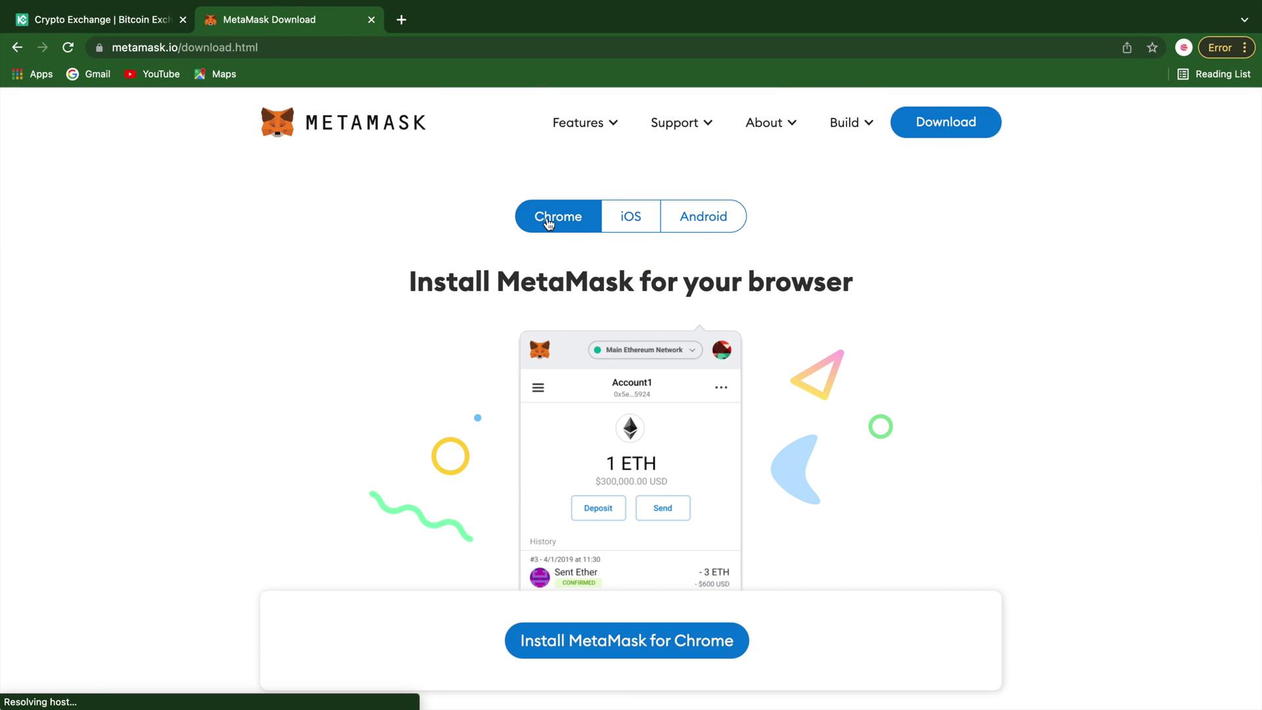
click(672, 633)
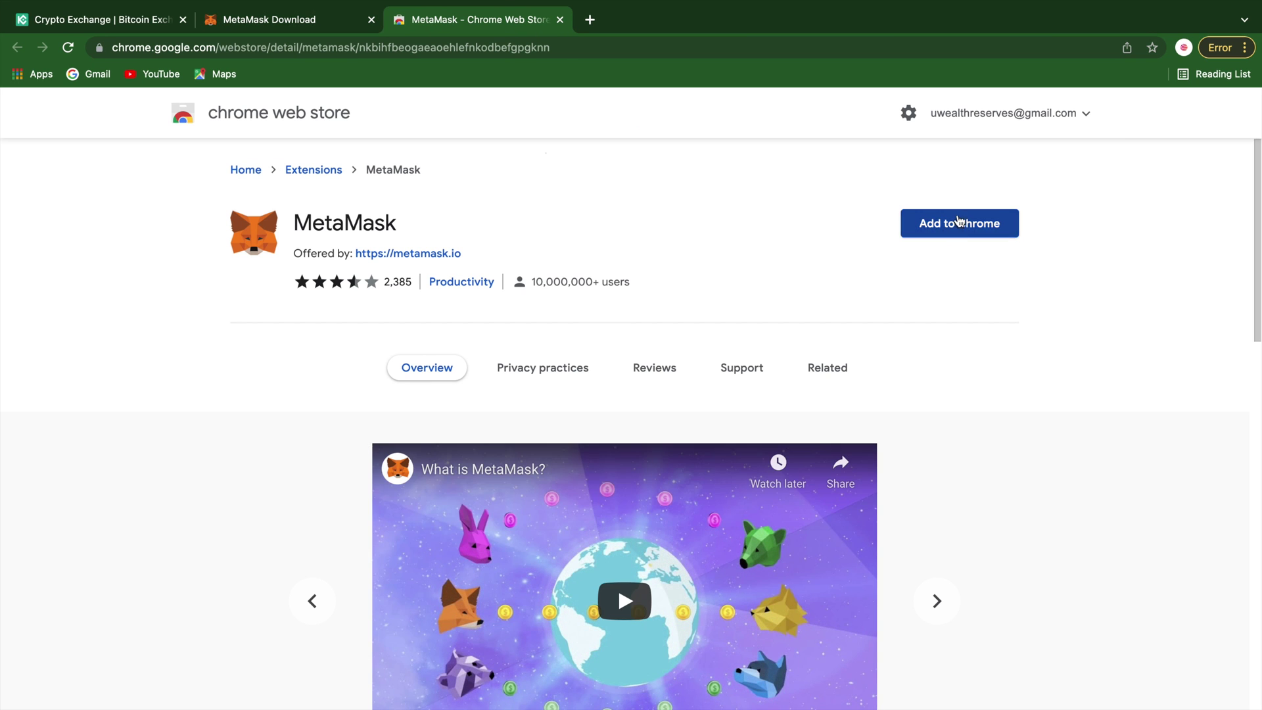
click(958, 220)
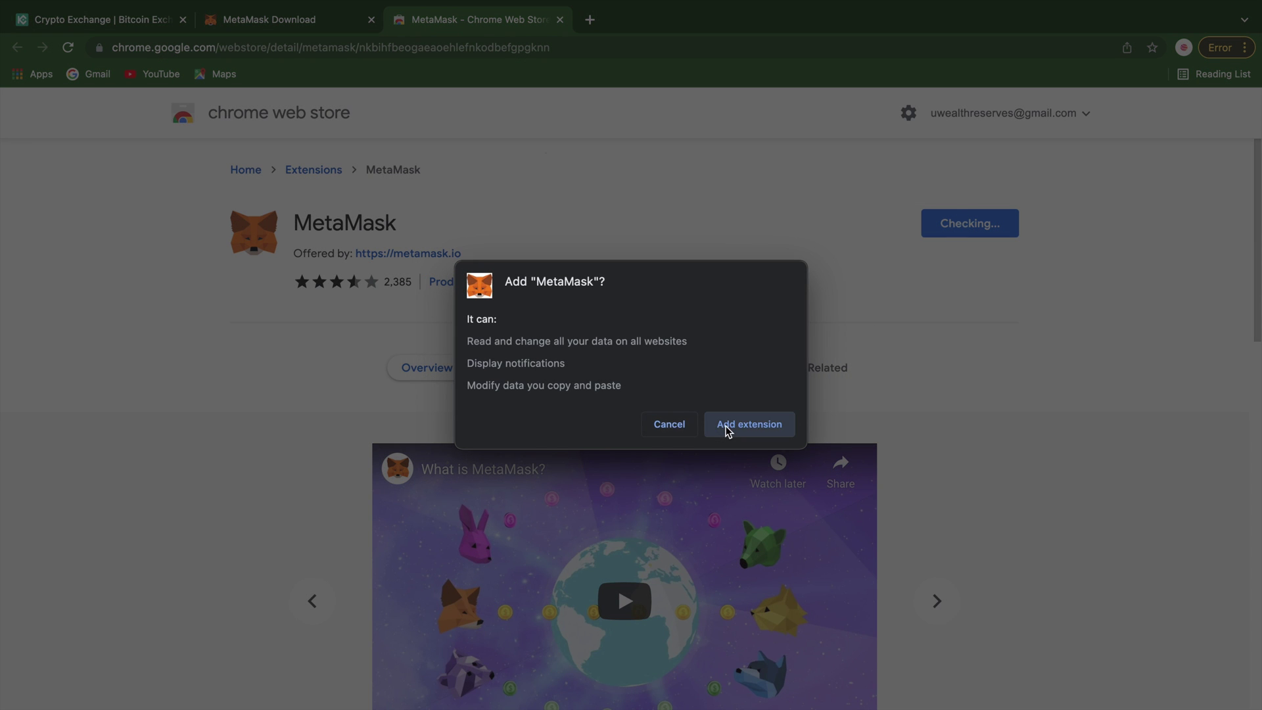
click(727, 426)
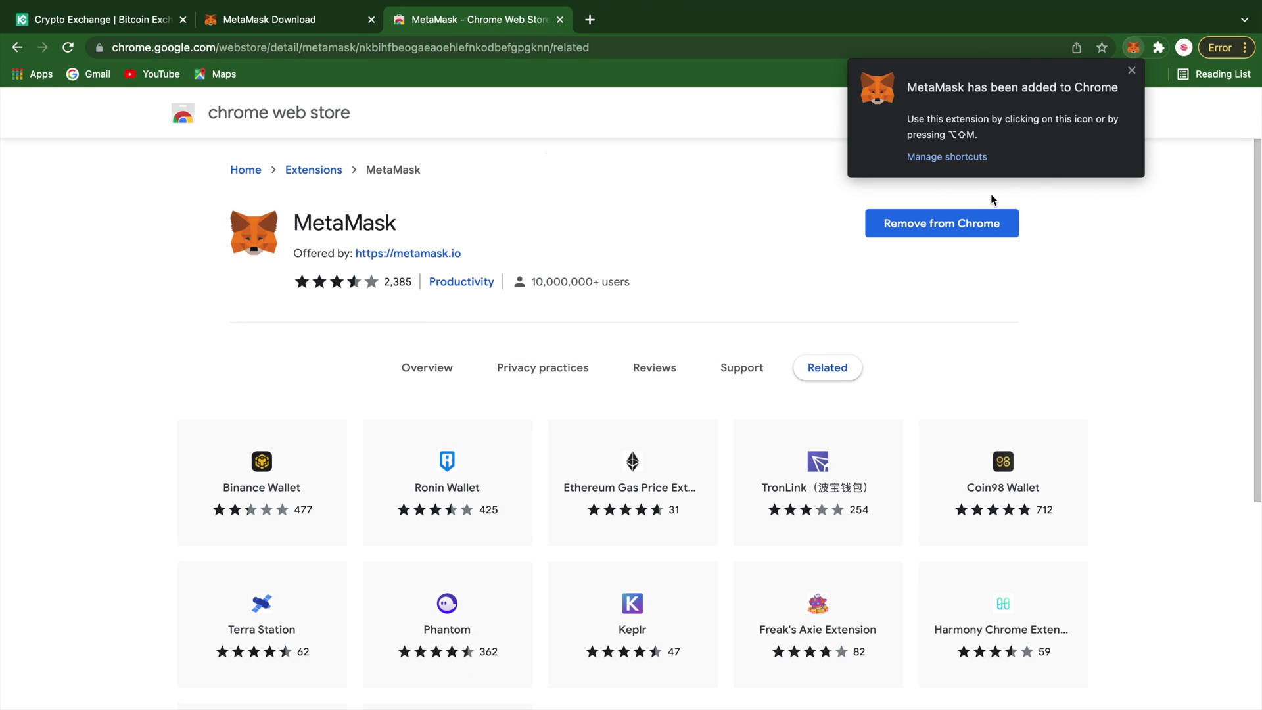
Step: Create a new password-protected MetaMask wallet, agreeing to usage data sharing and the terms of use
click(1132, 71)
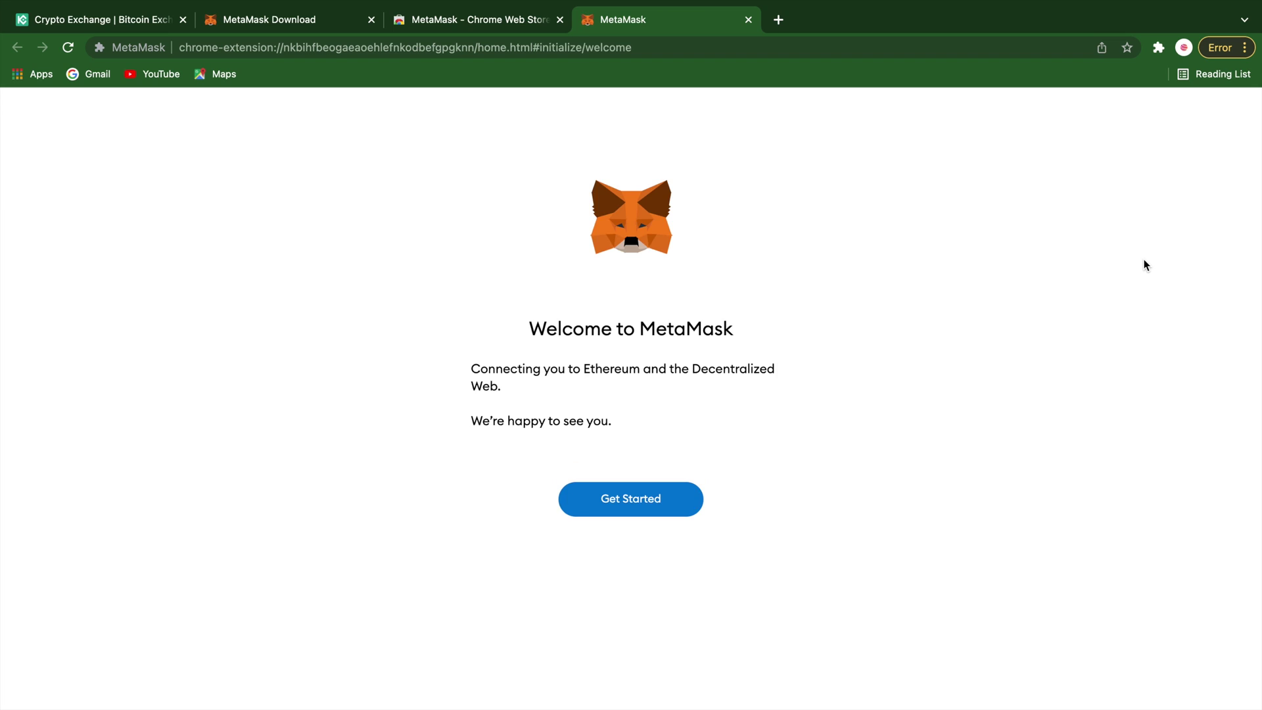
click(655, 497)
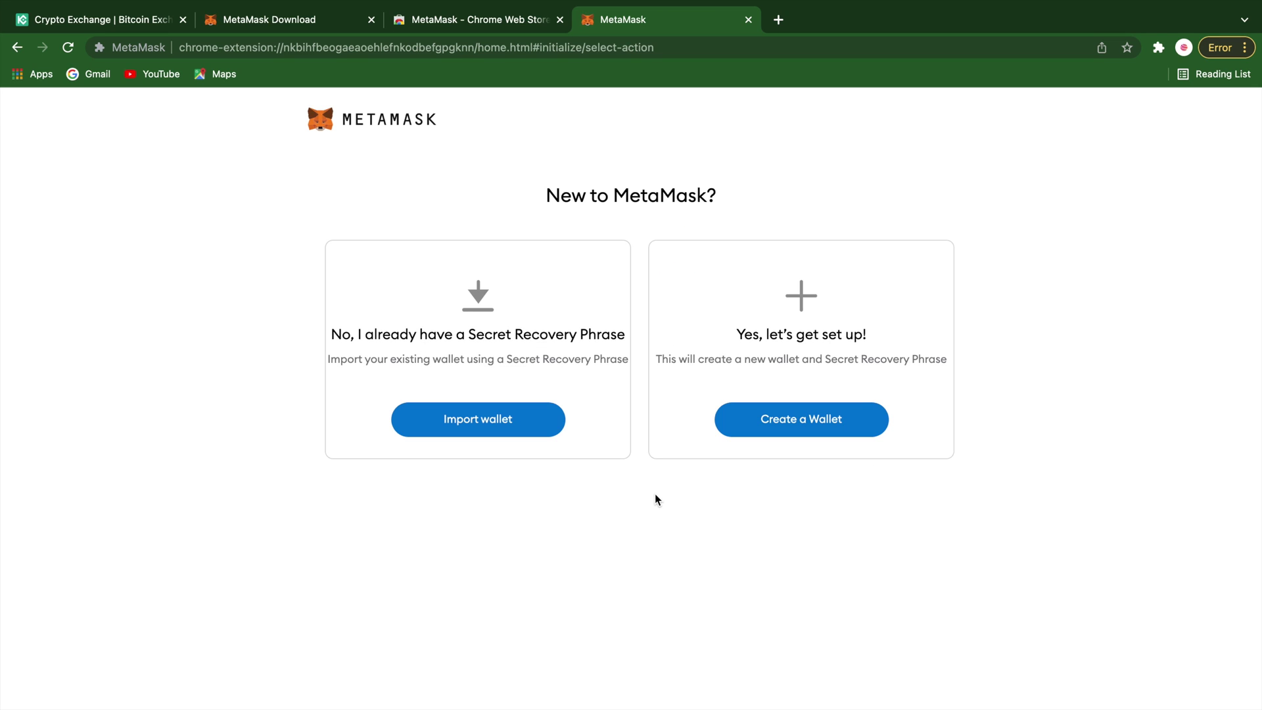
click(787, 432)
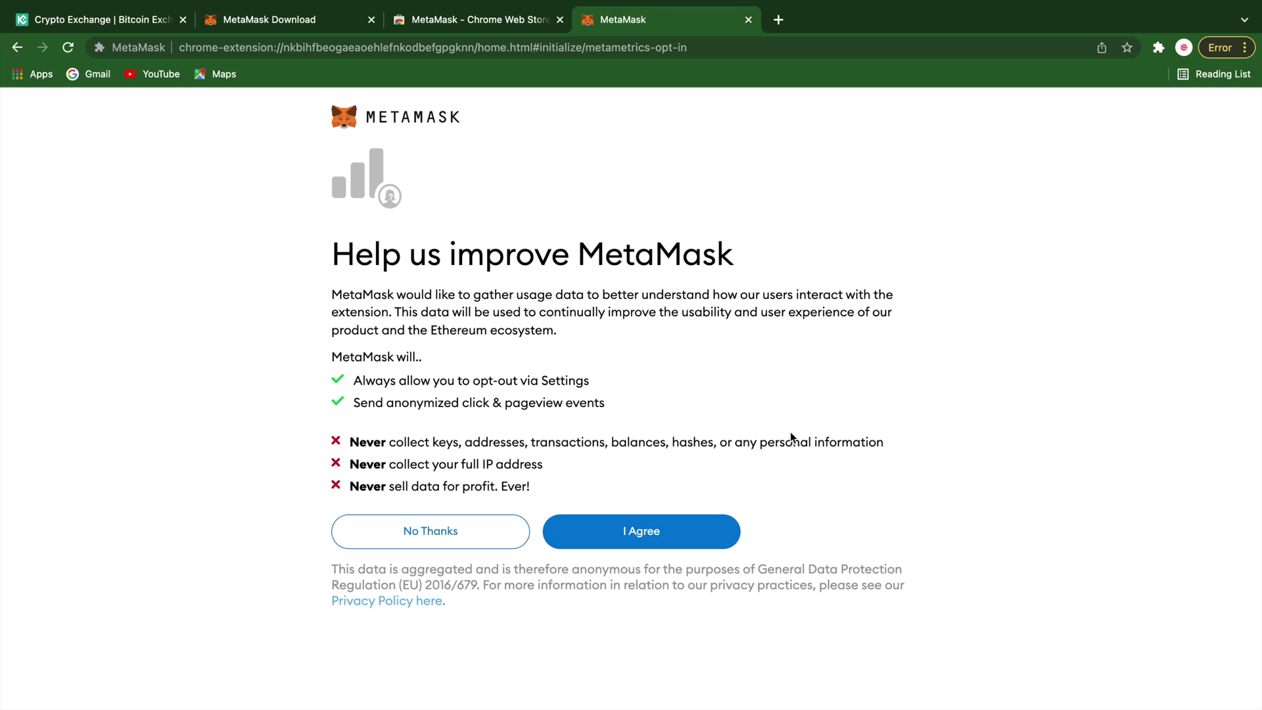
click(712, 543)
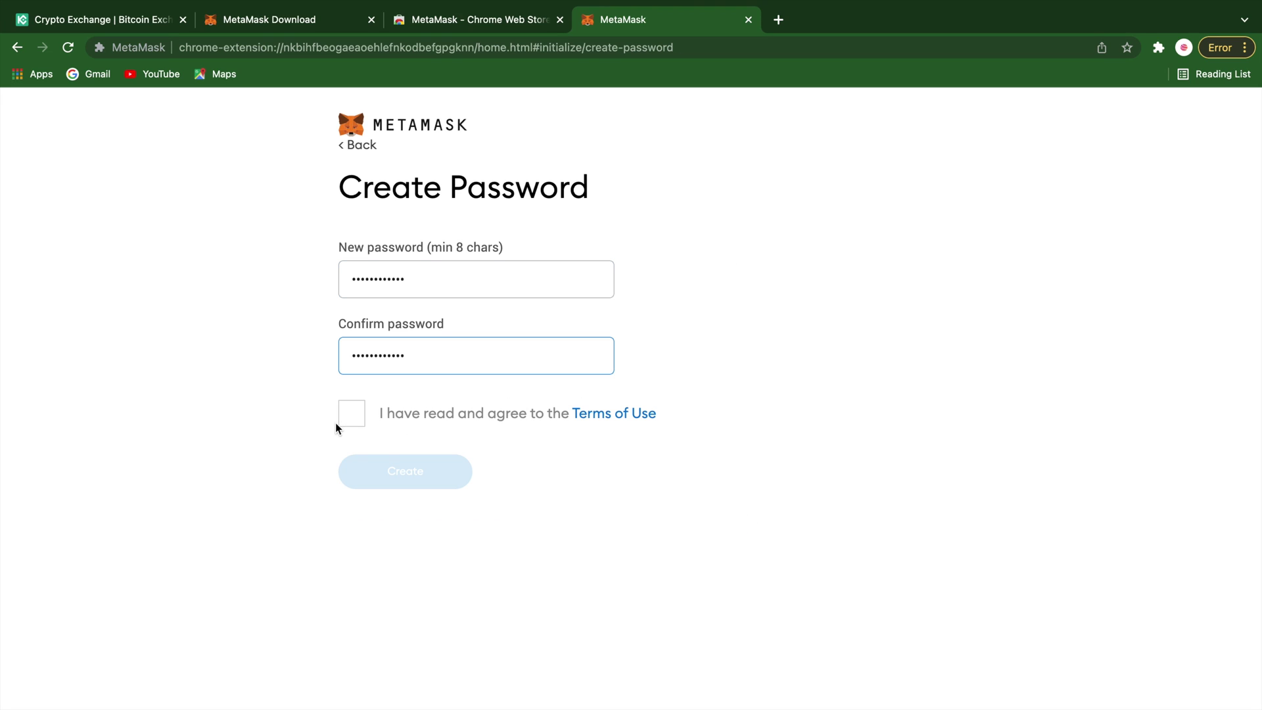
click(339, 421)
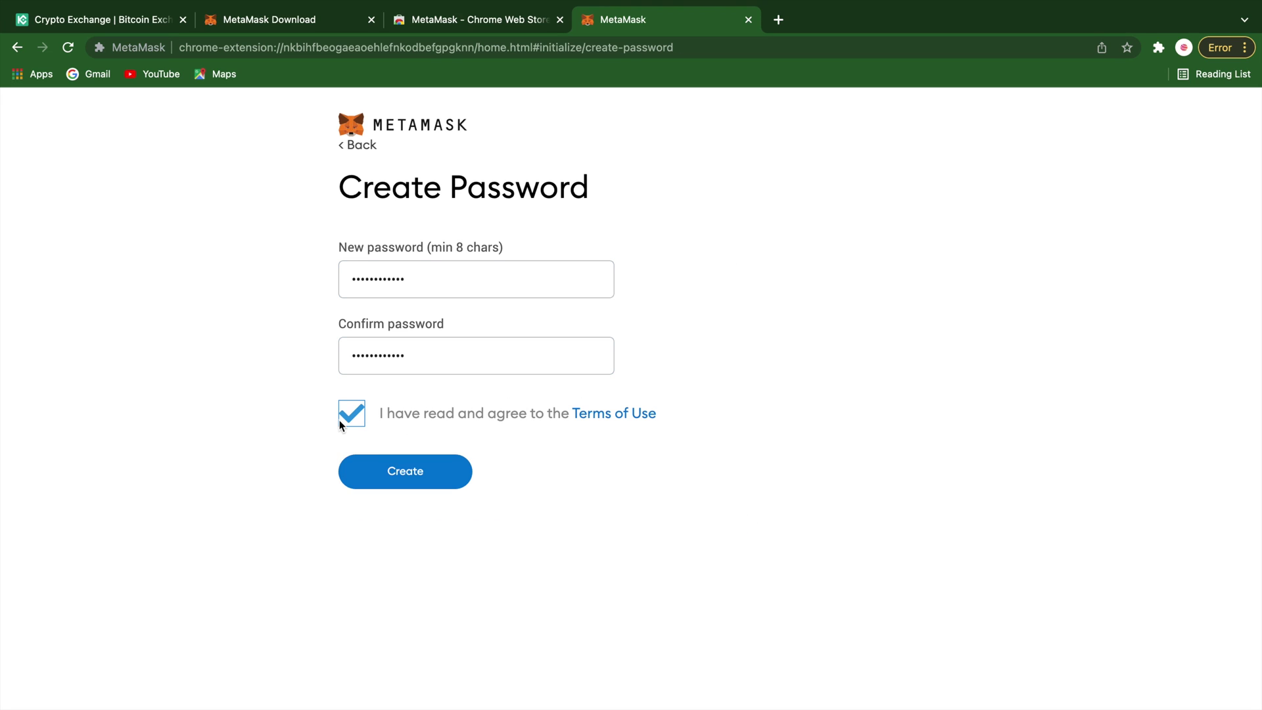
click(386, 463)
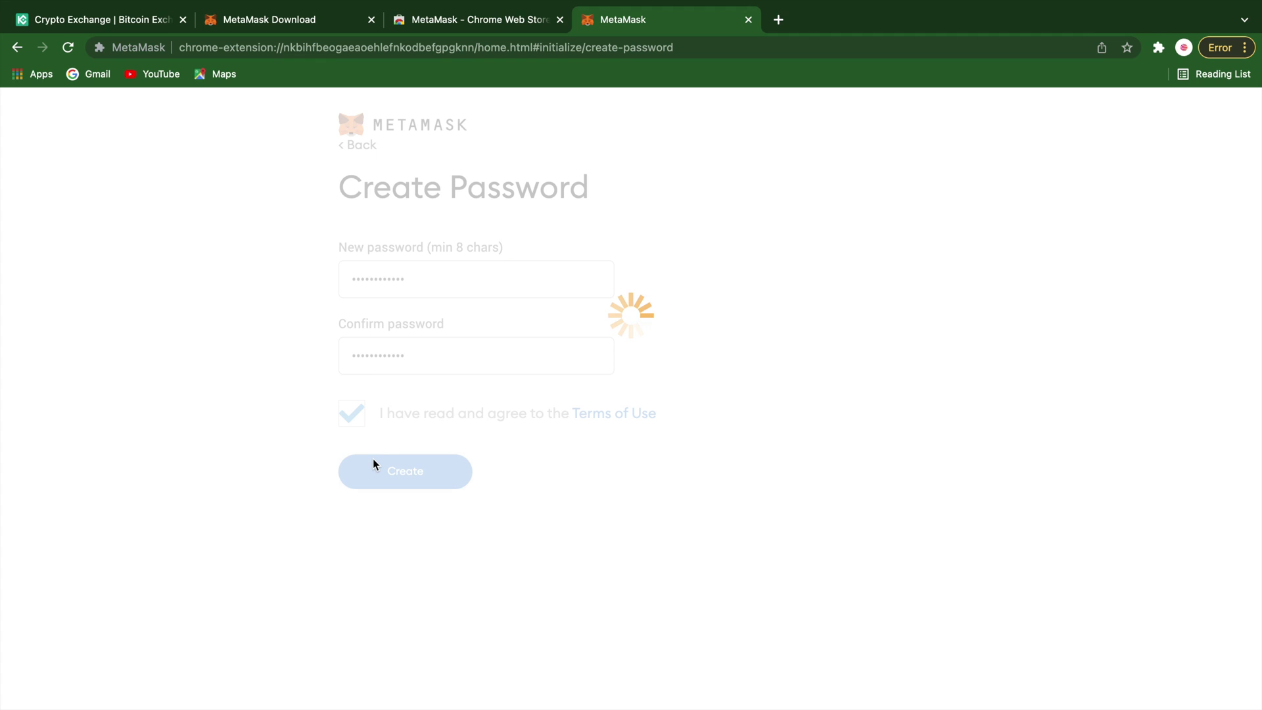
click(420, 591)
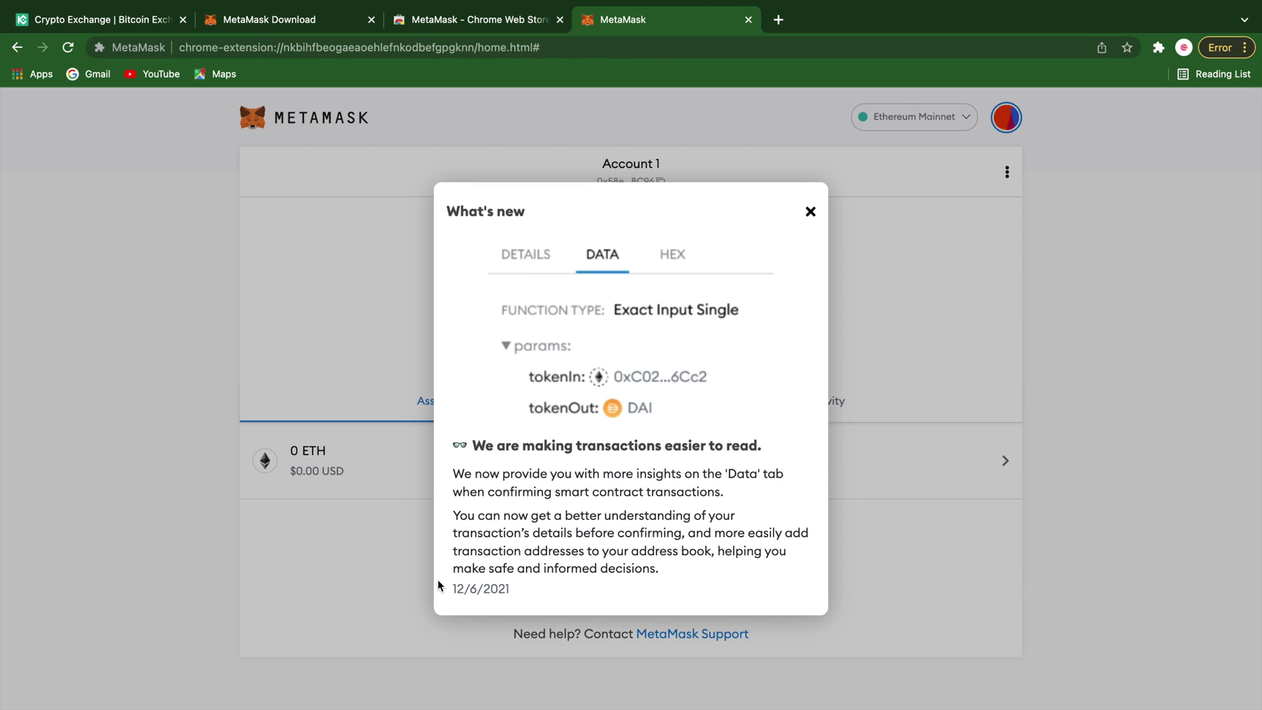
Step: Bridge 0.03 ETH from Ethereum to Polygon and approve the deposit in MetaMask
click(811, 212)
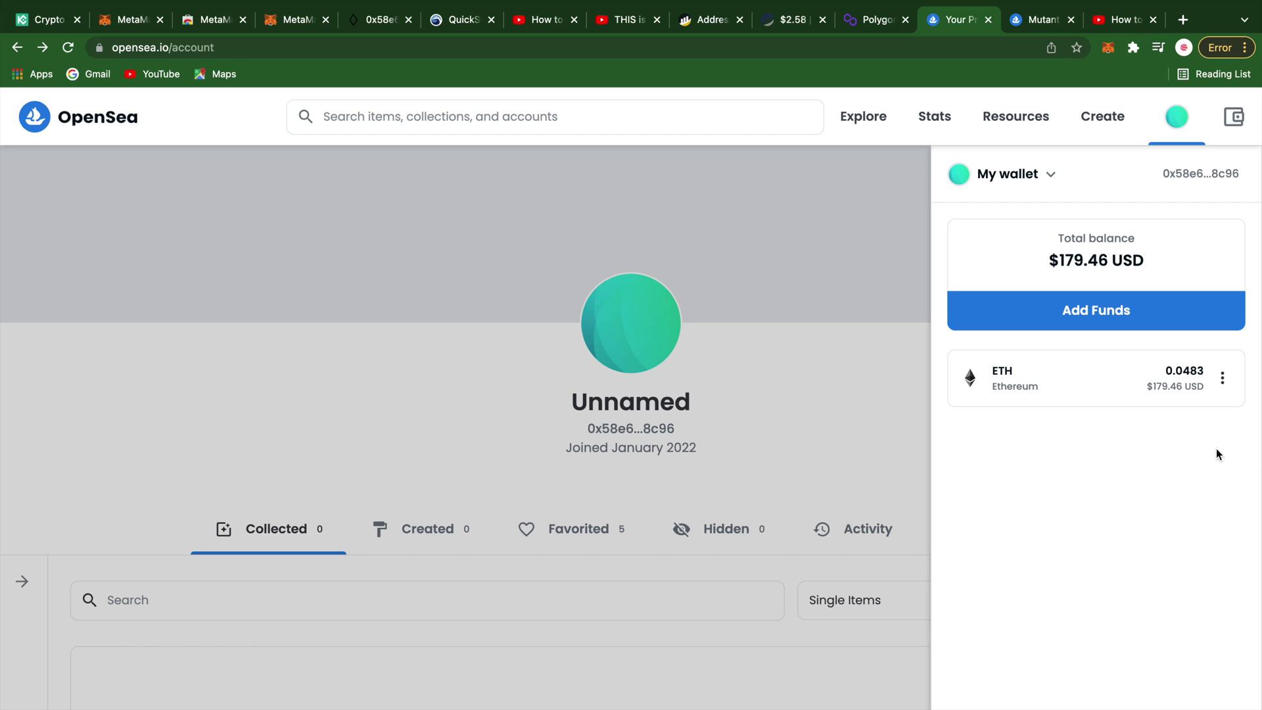
click(1222, 379)
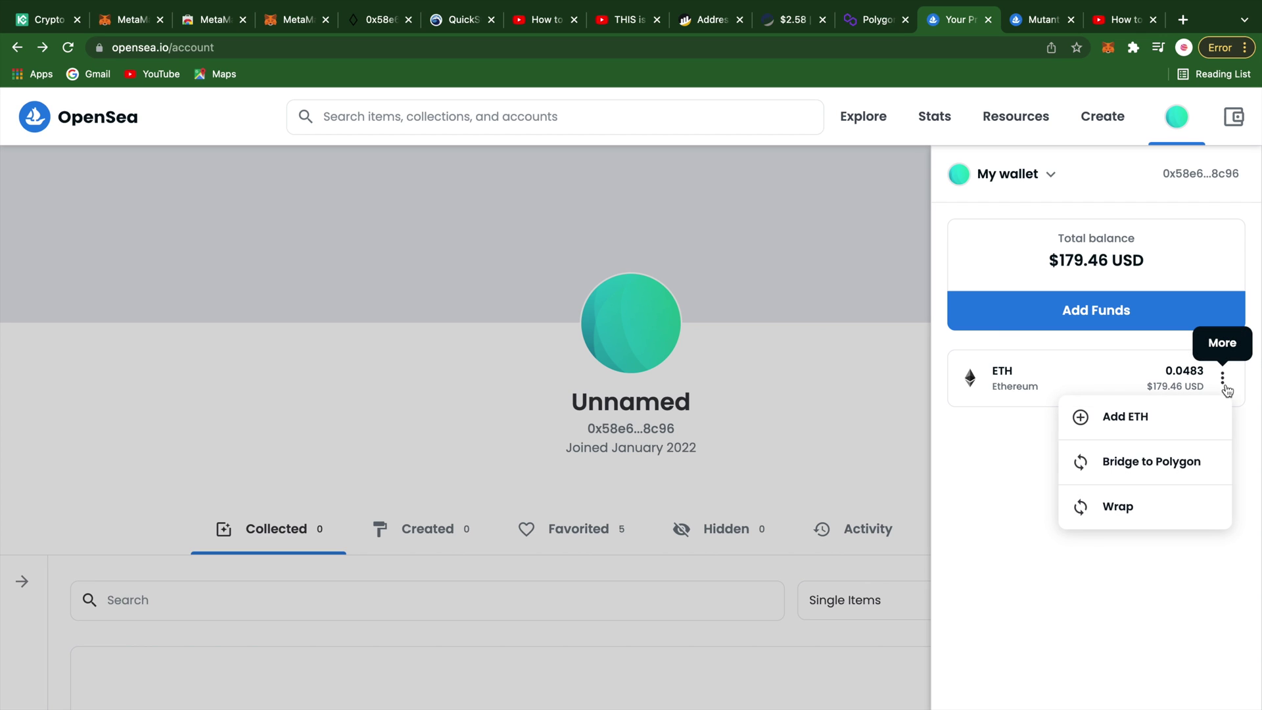
click(1183, 462)
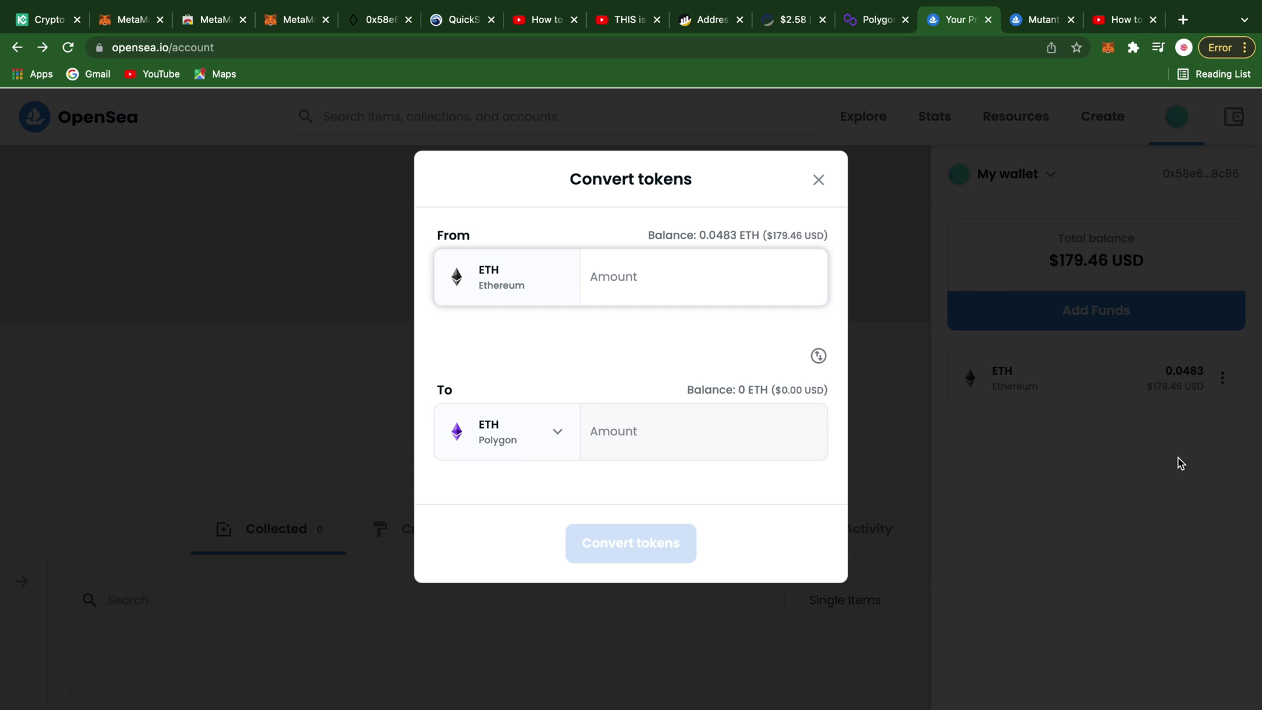
text(.03)
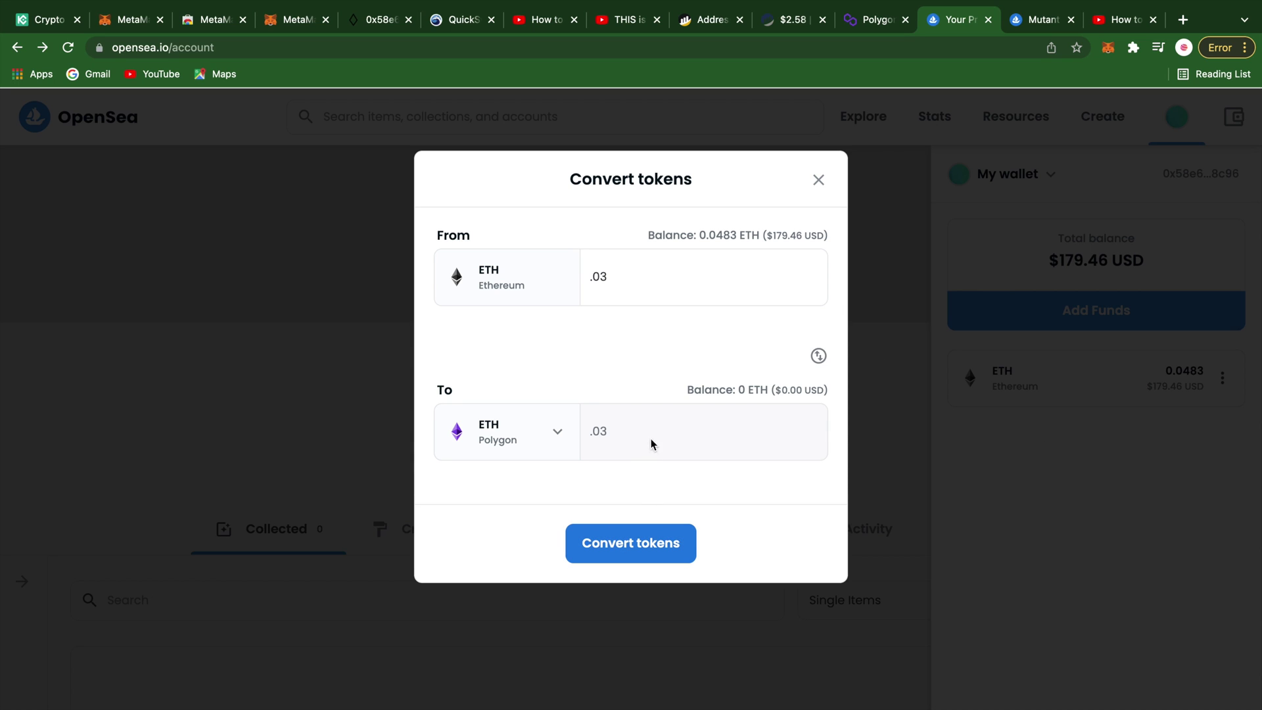
click(661, 548)
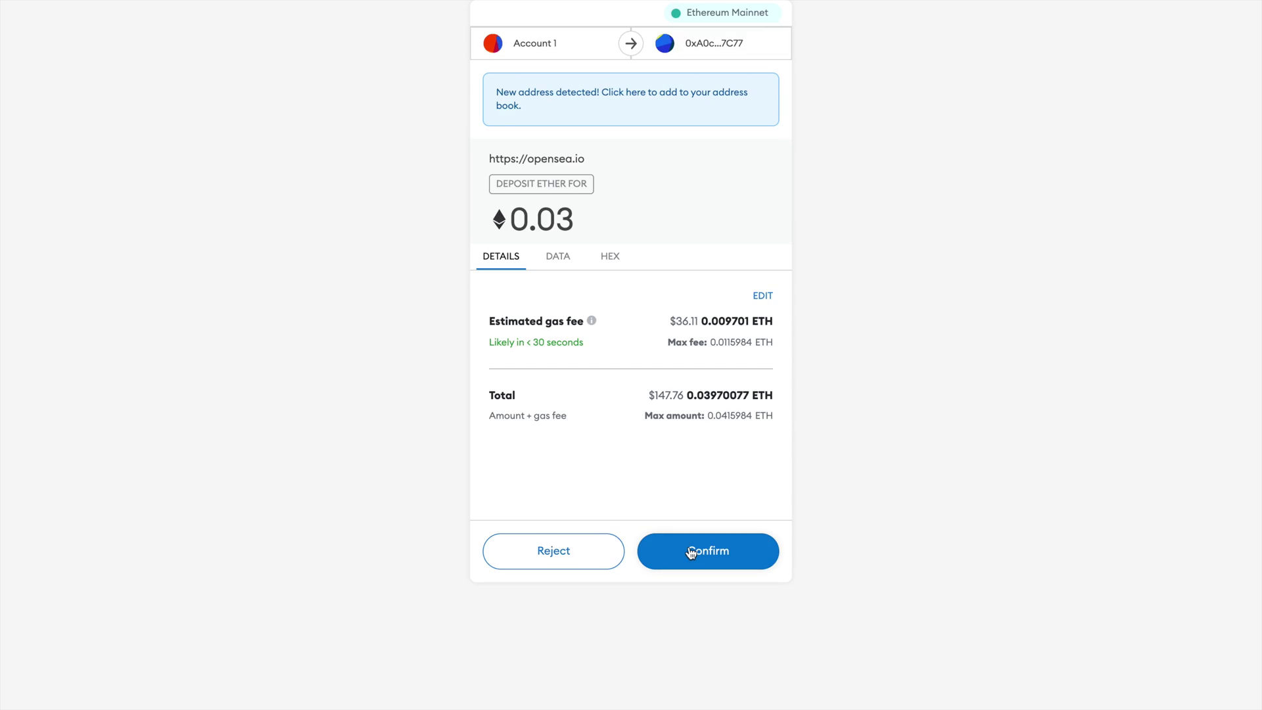
click(690, 552)
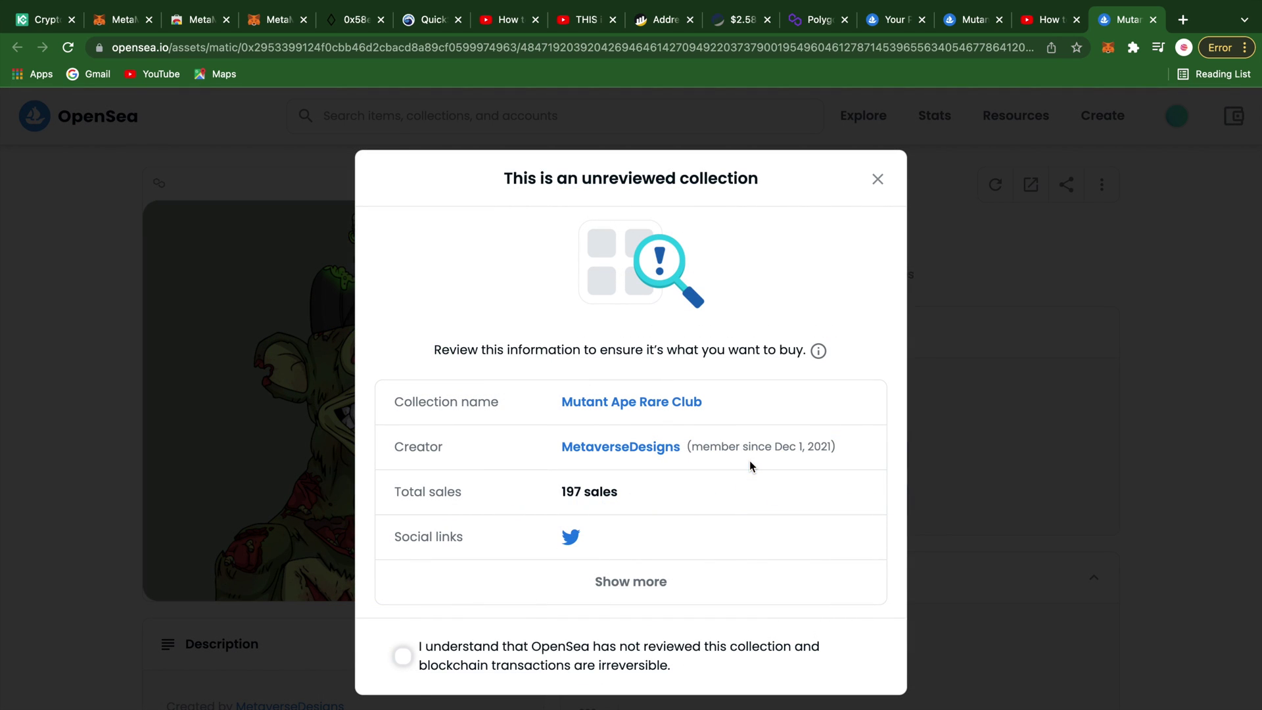
Step: Buy Mutant Ape Yacht Club #98 for 0.0066 ETH, acknowledging the unreviewed collection and signing in MetaMask
click(403, 656)
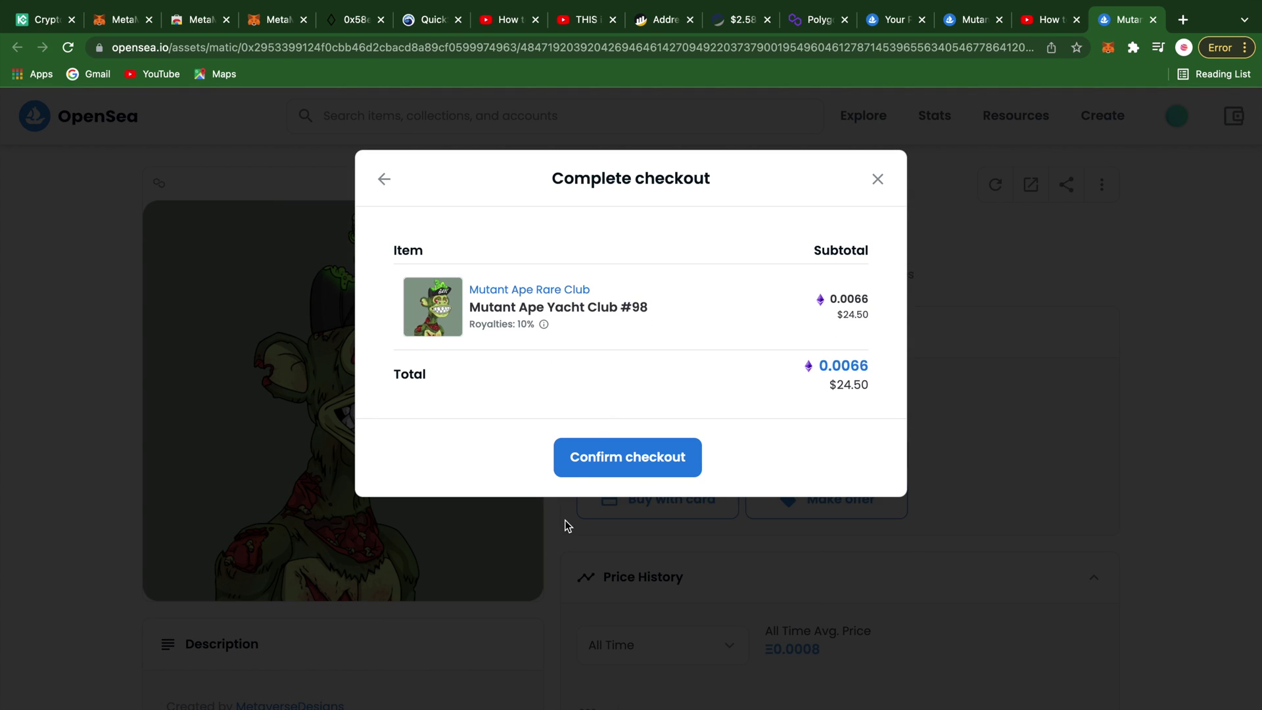
click(616, 447)
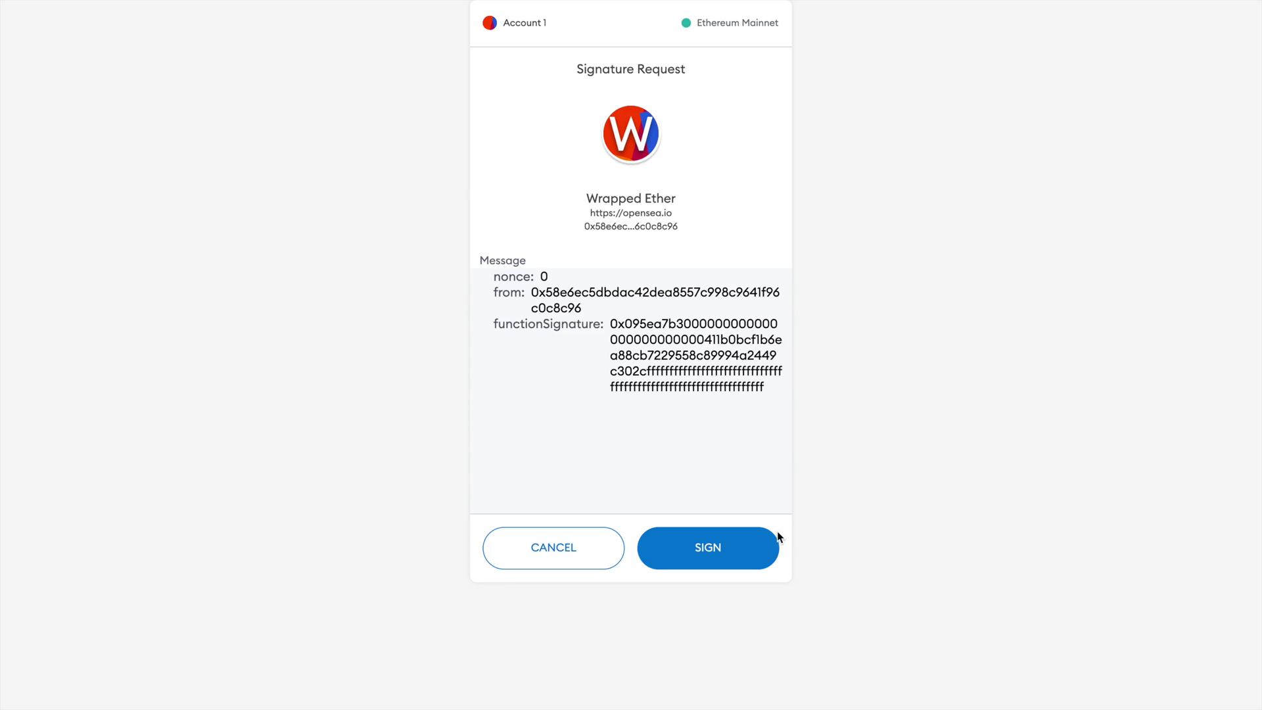
click(723, 552)
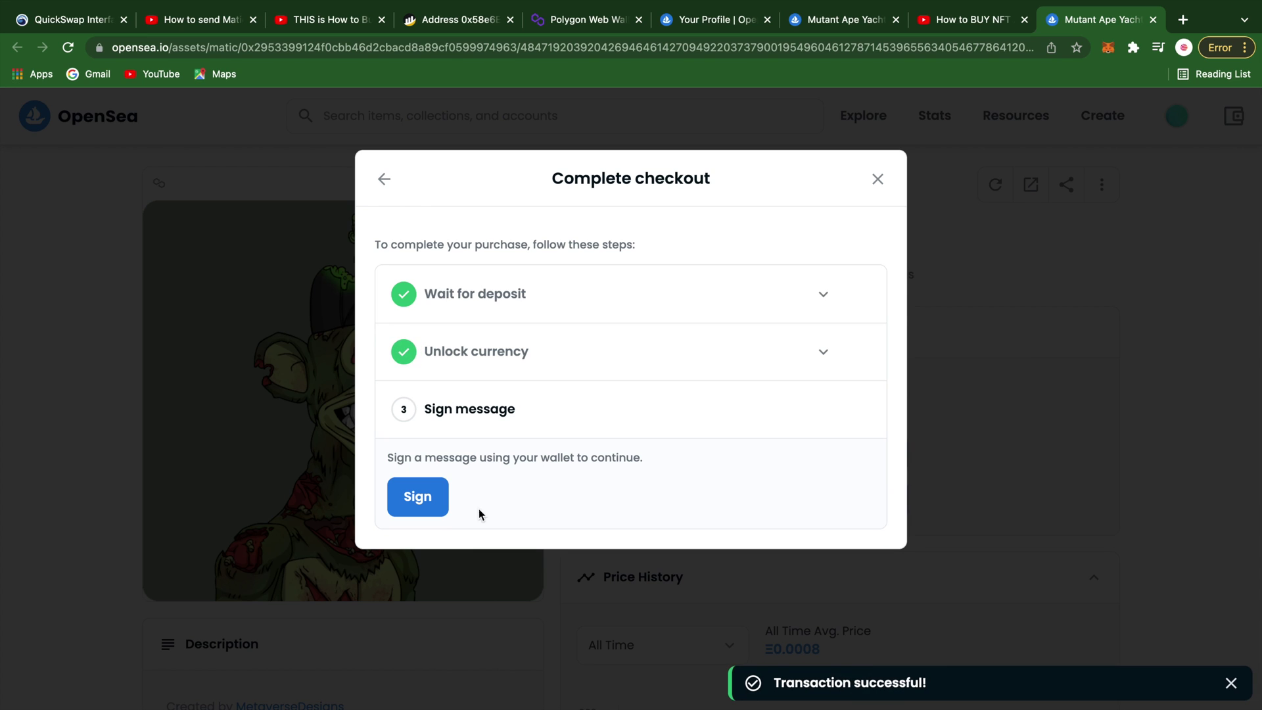
click(431, 514)
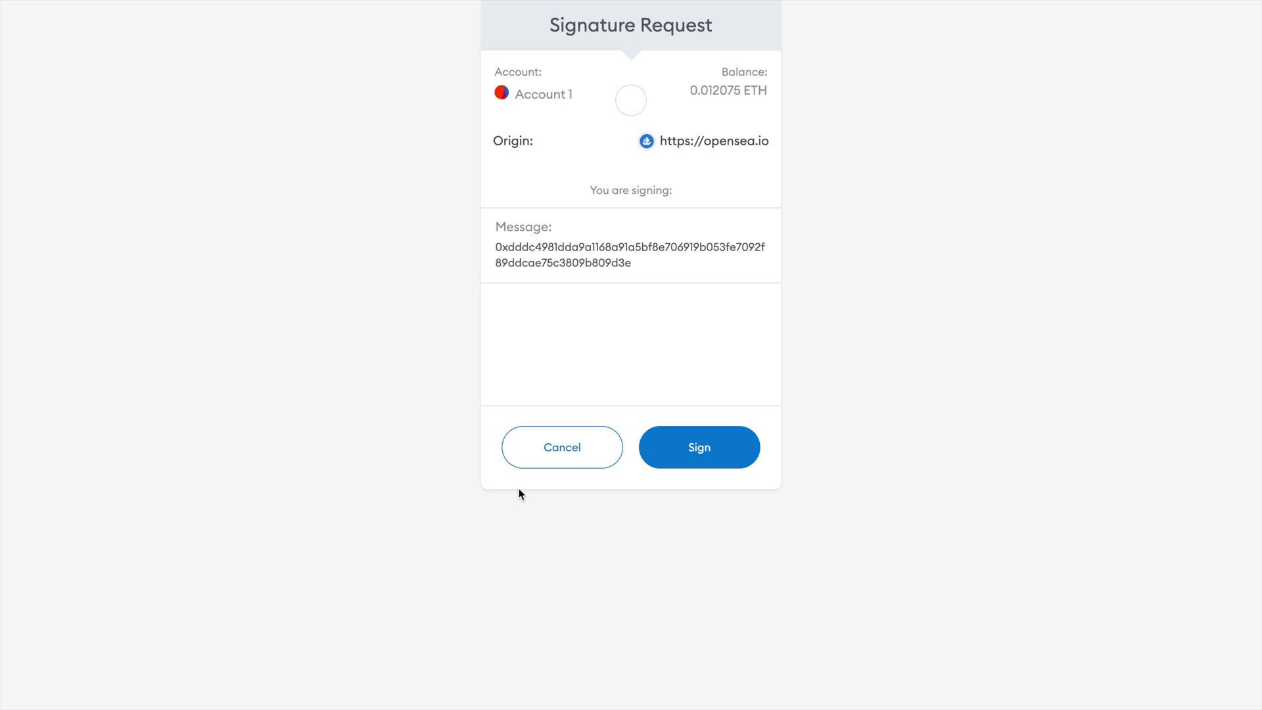
click(678, 462)
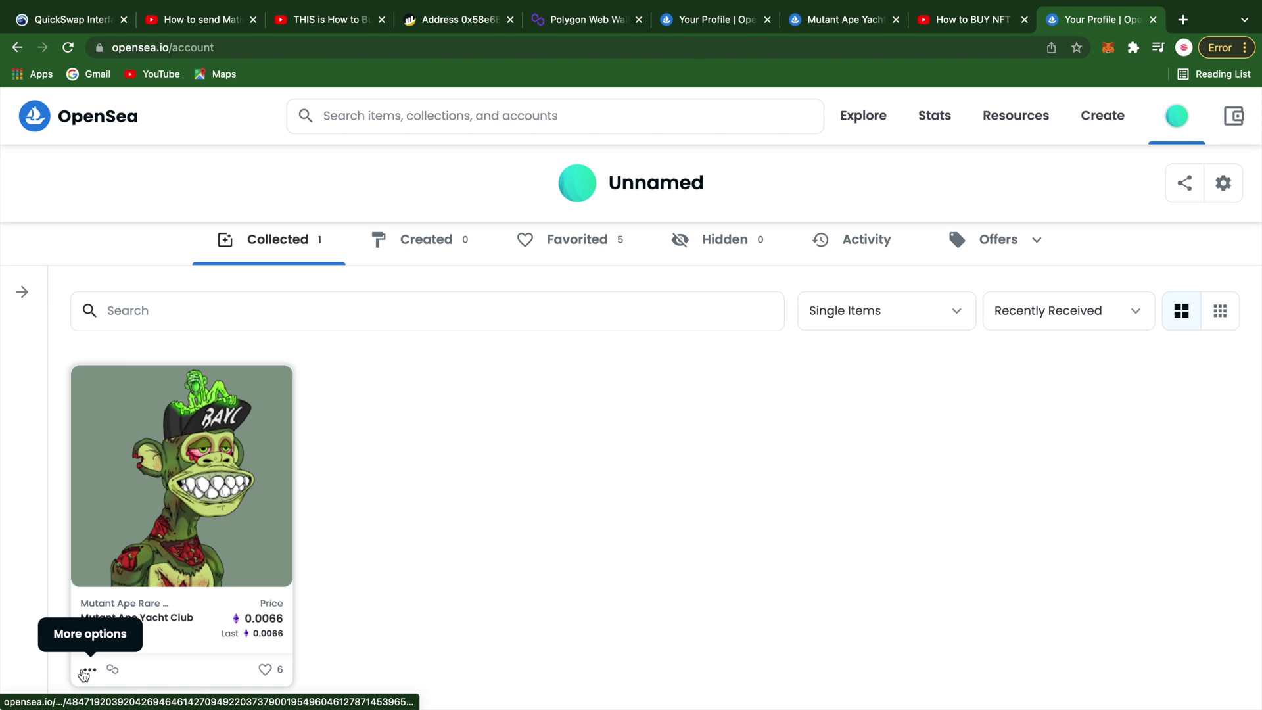
Step: Make Mutant Ape Yacht Club #98 the profile picture and view the $131.69 wallet balance
click(88, 669)
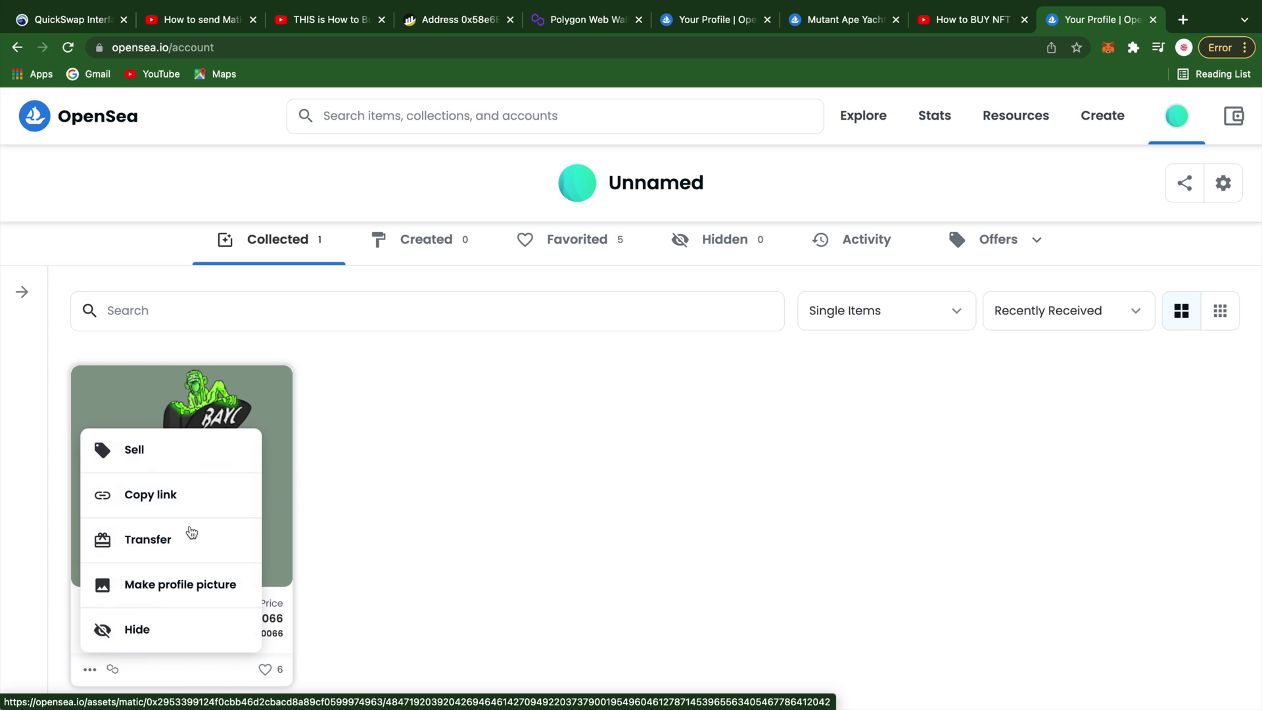
click(180, 595)
scroll(1078, 373, up, 5)
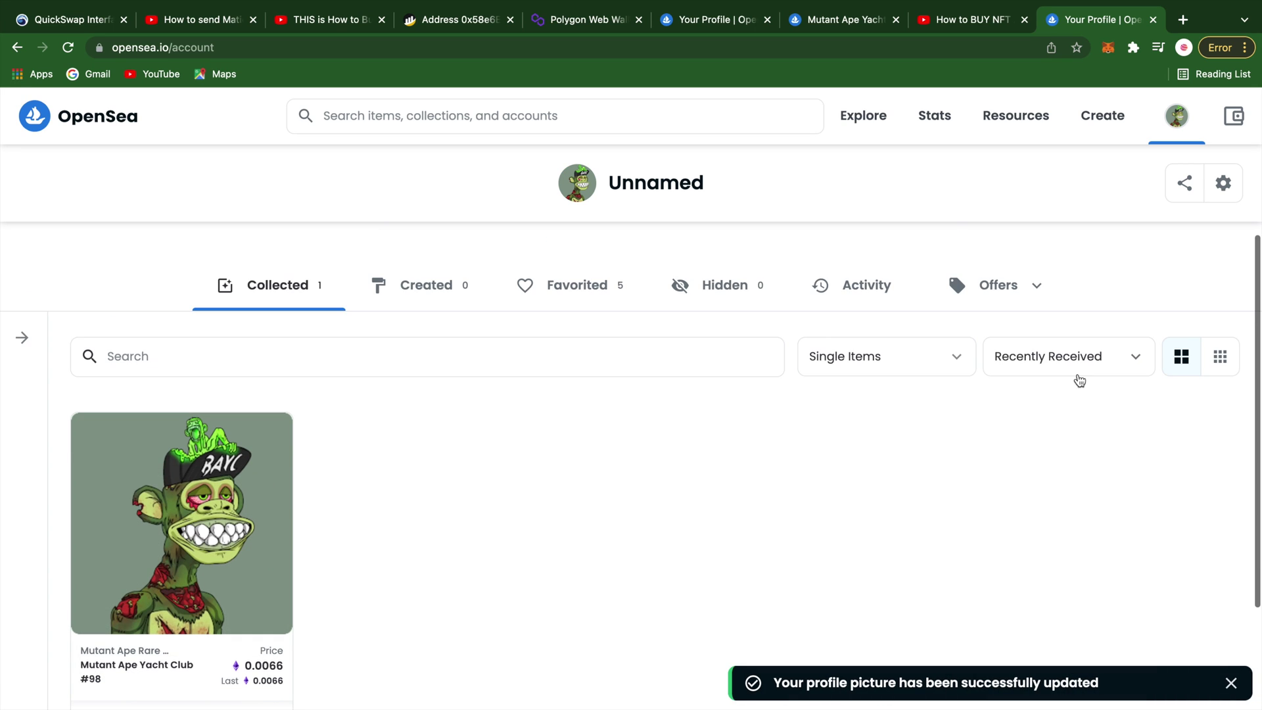
mouse_move(1183, 123)
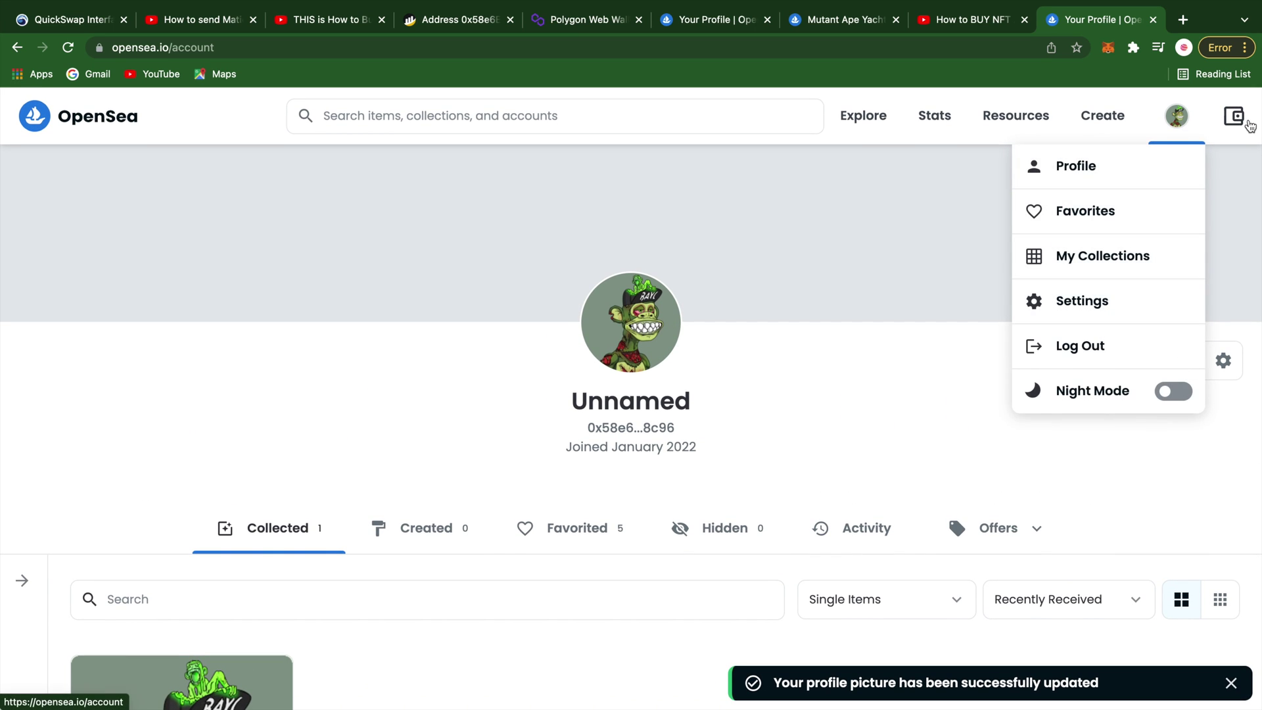
click(1241, 118)
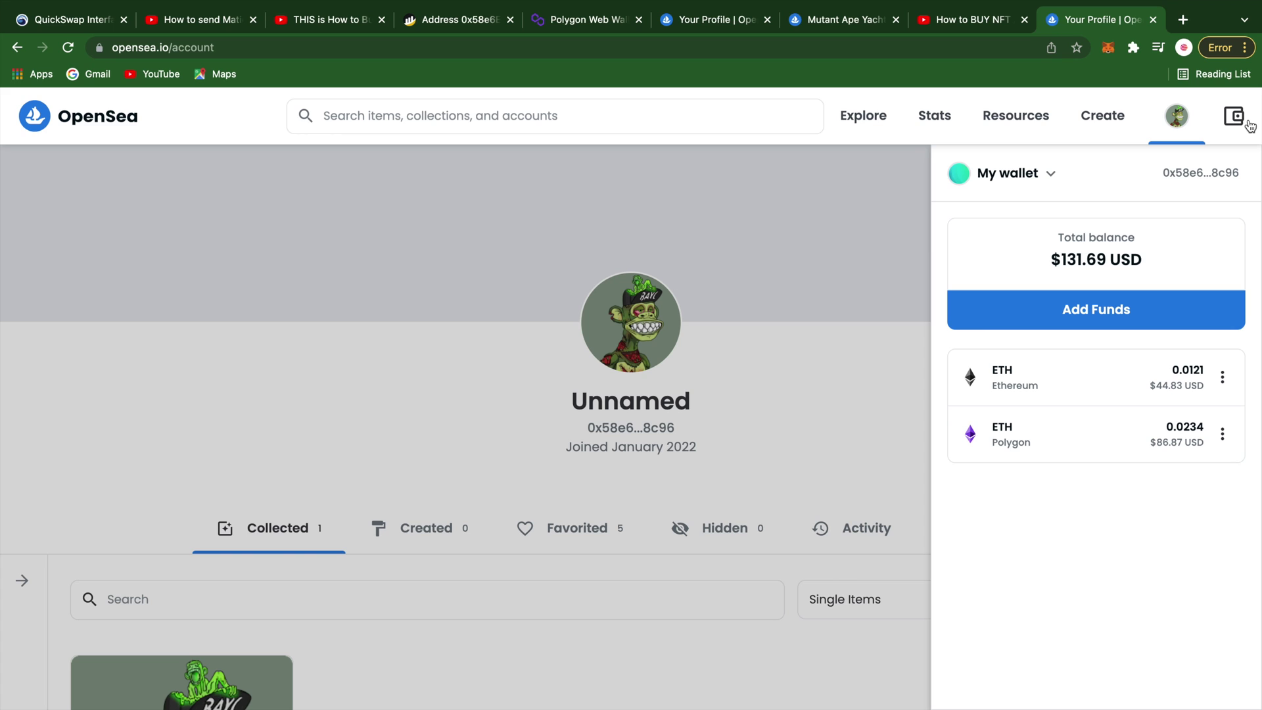
Step: Transfer Mutant Ape Yacht Club #98 to the pasted recipient wallet address and sign the transfer
click(1248, 123)
scroll(558, 588, down, 5)
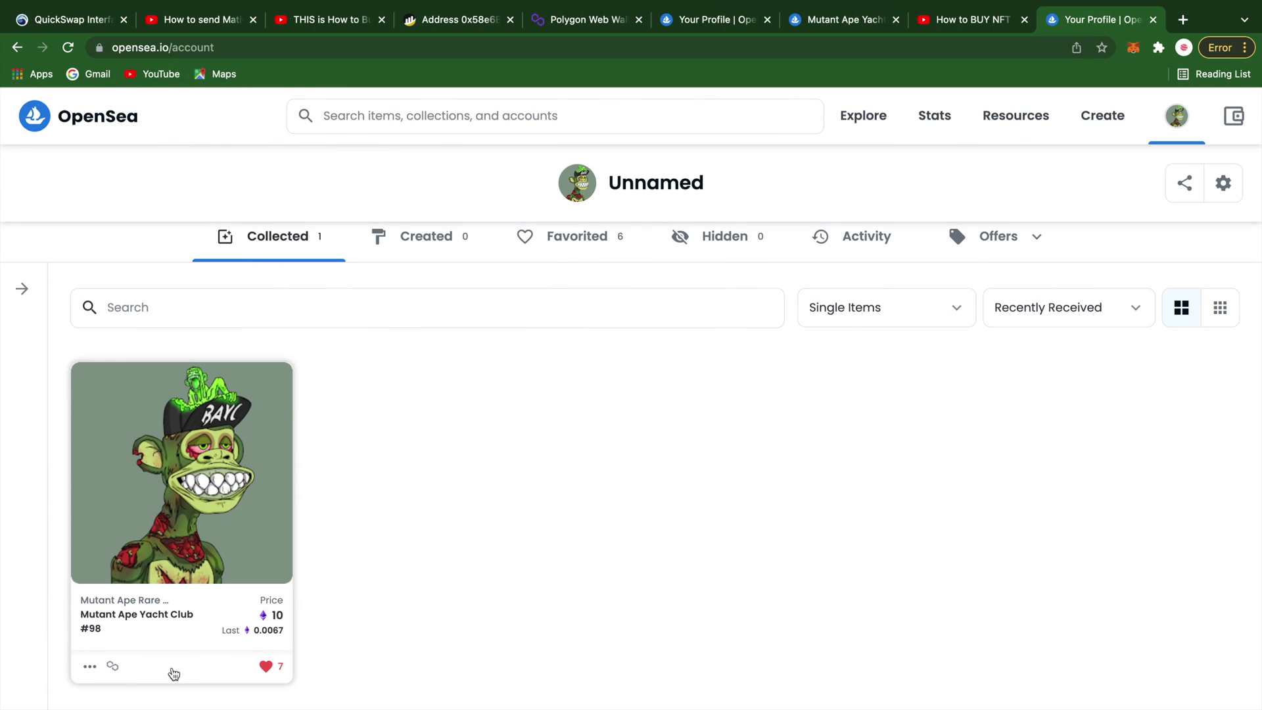
click(90, 667)
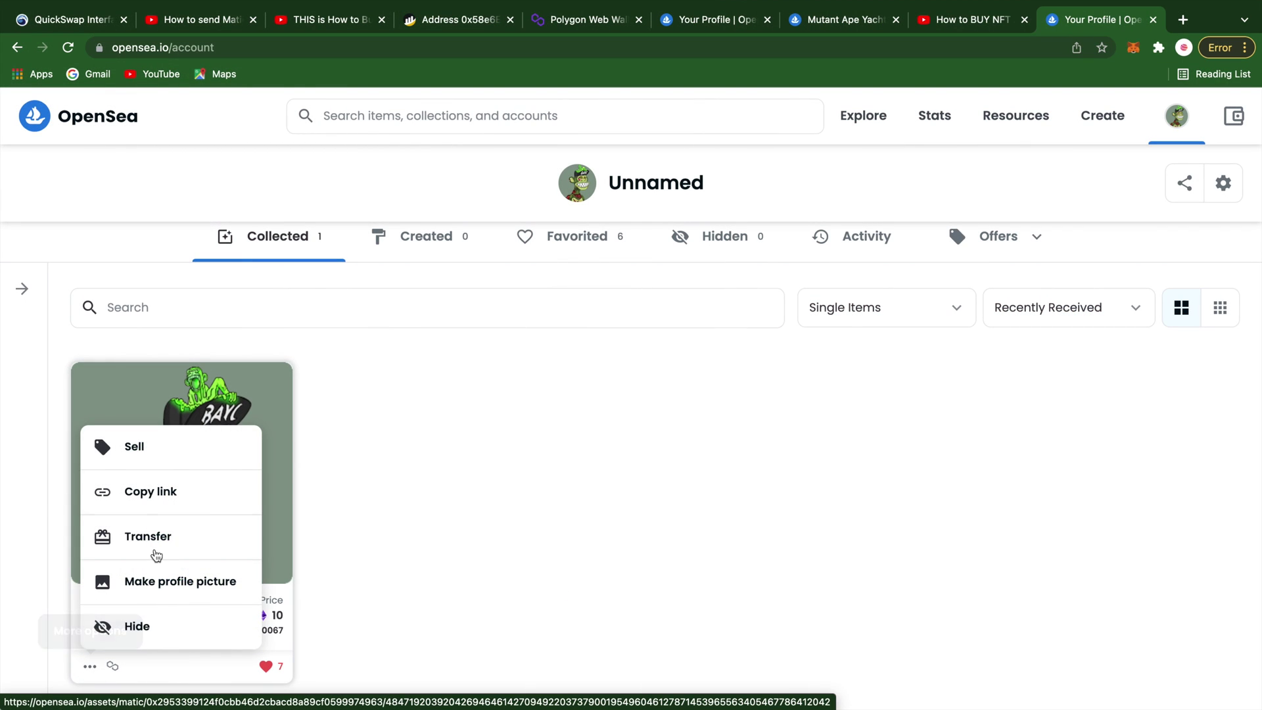
click(158, 554)
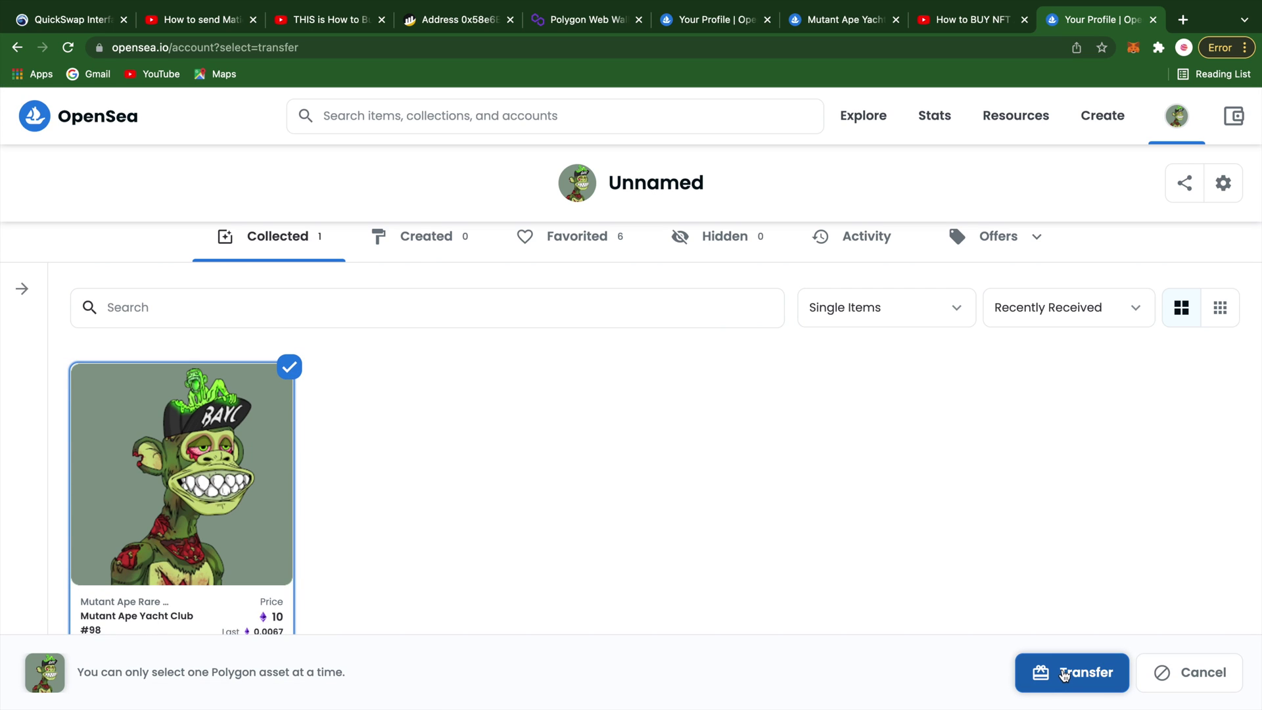
click(1064, 675)
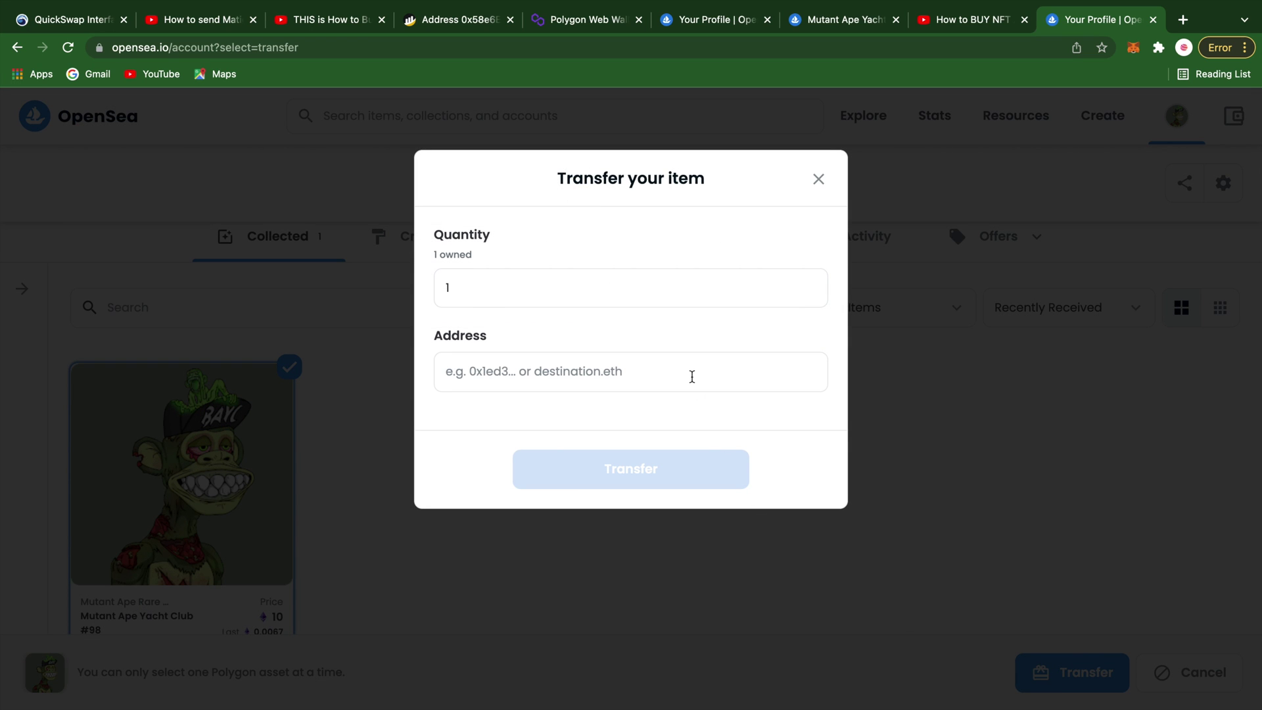
click(512, 370)
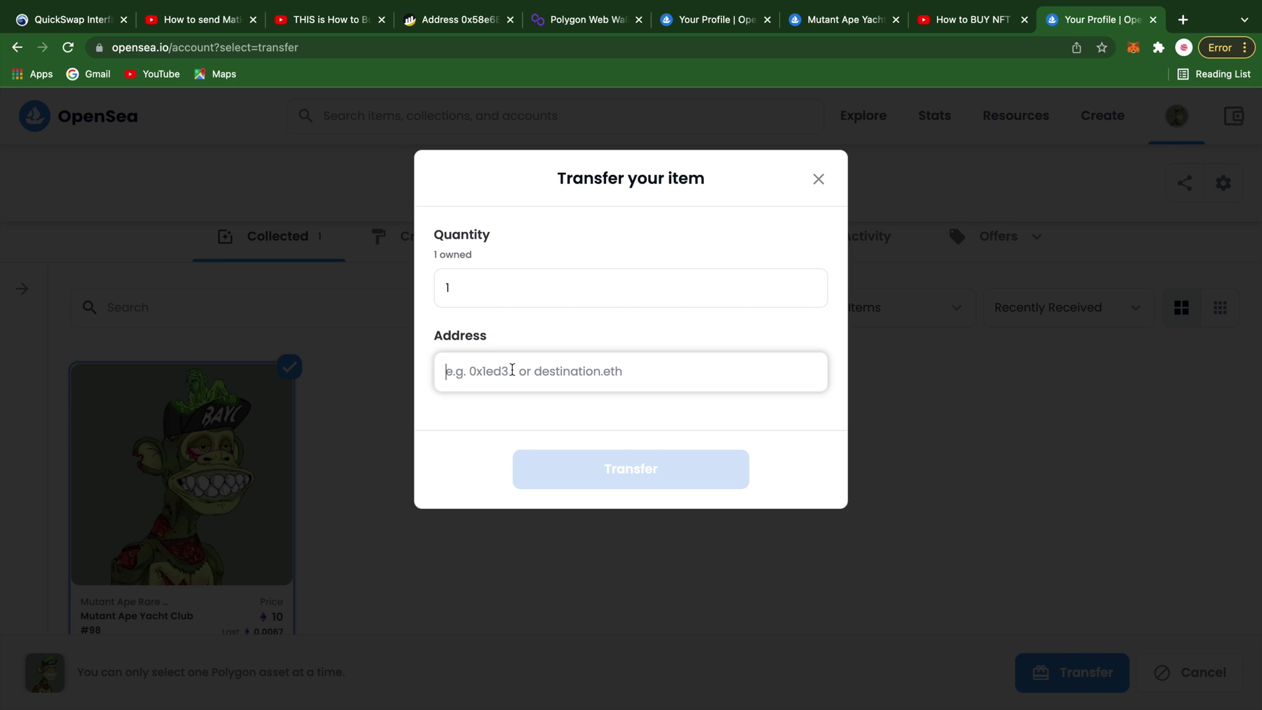
key(super+v)
click(730, 505)
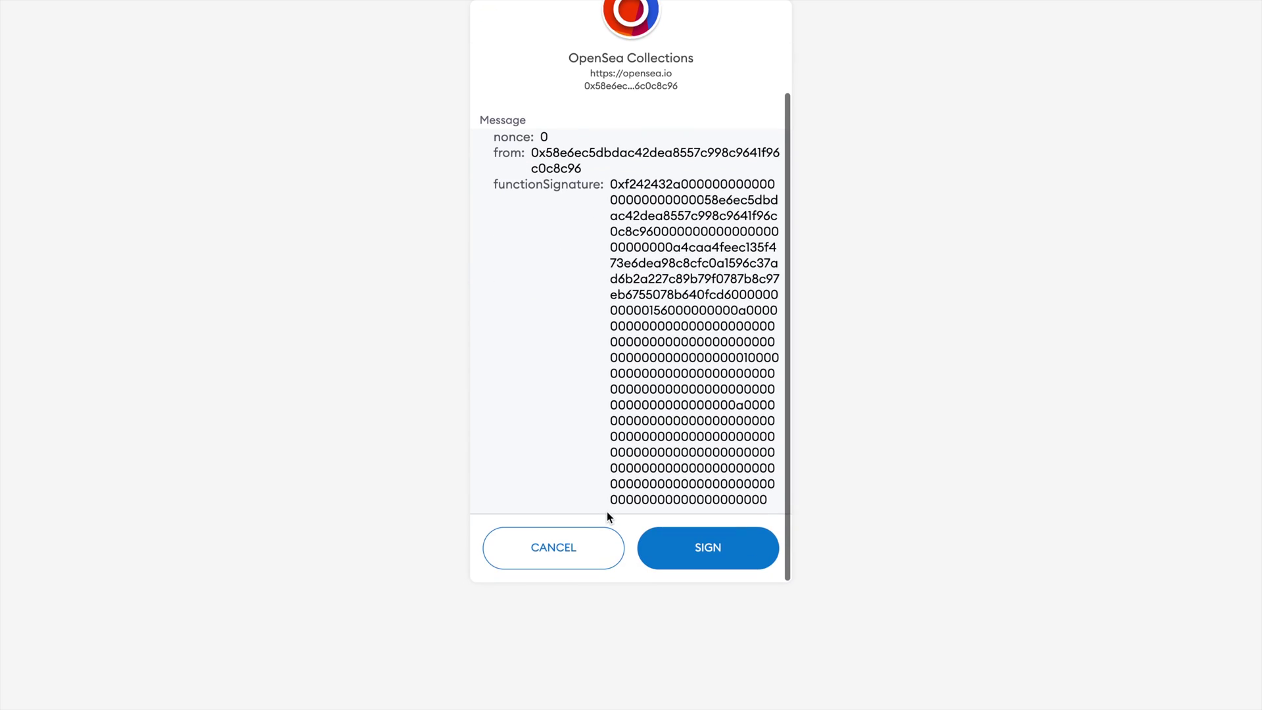
click(728, 541)
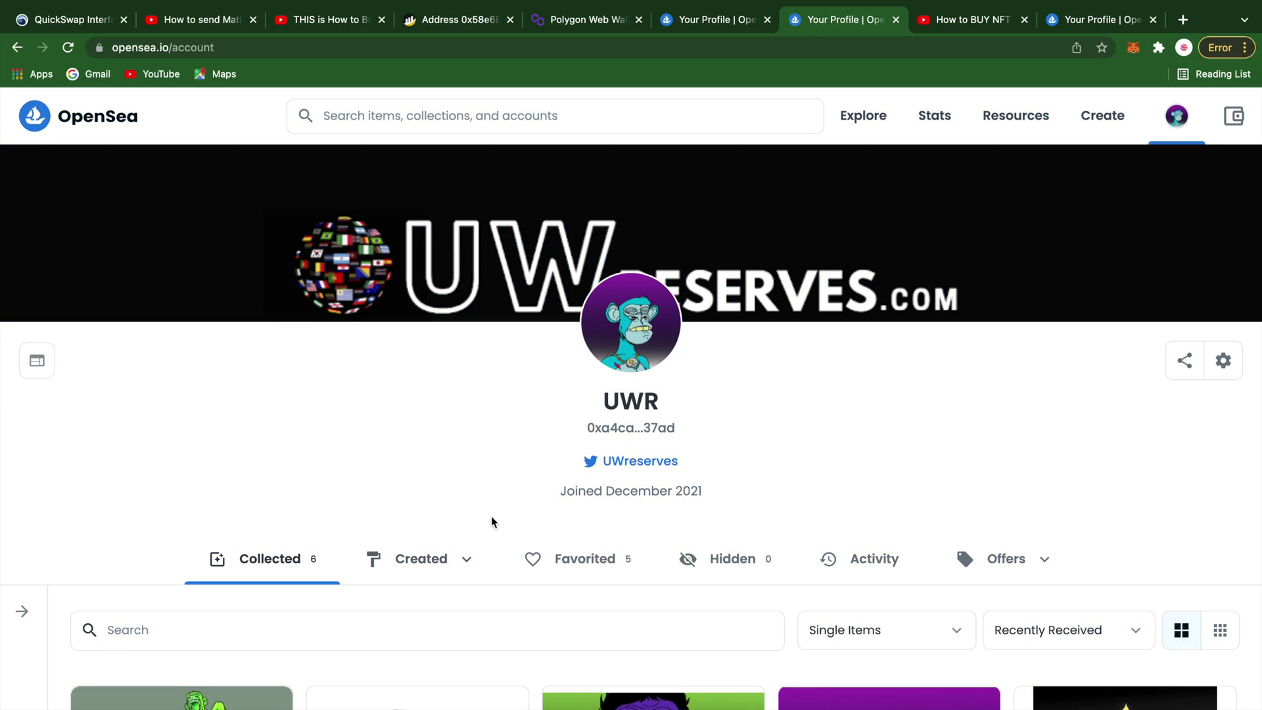
Step: Open the #98 item, then search 'ape rare' and open the Mutant Ape Rare Club collection
scroll(492, 520, down, 6)
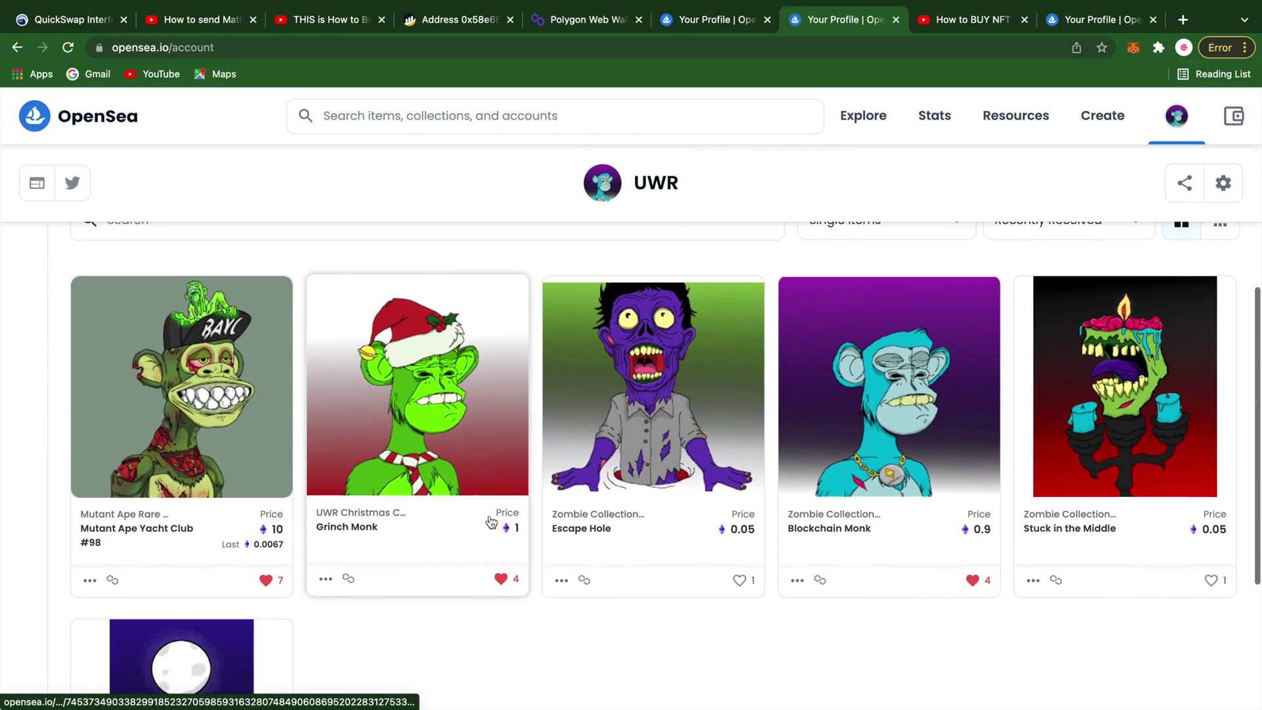
click(140, 449)
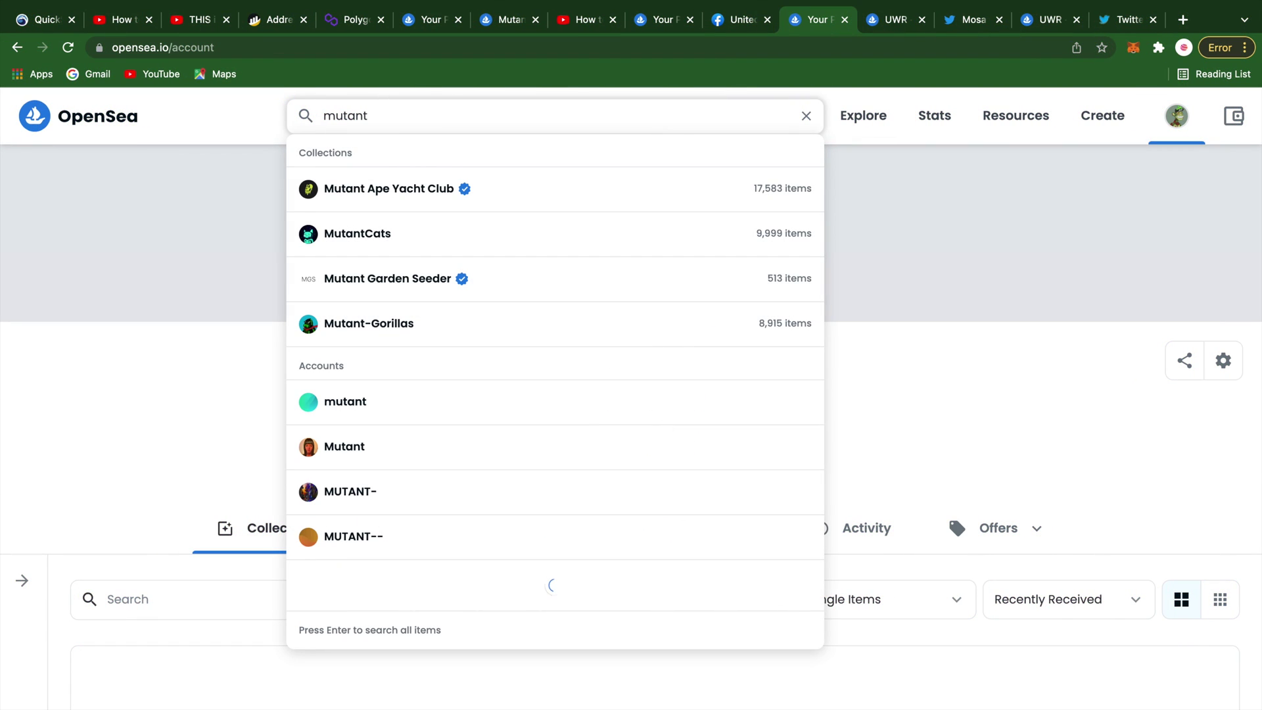
text(ape rare)
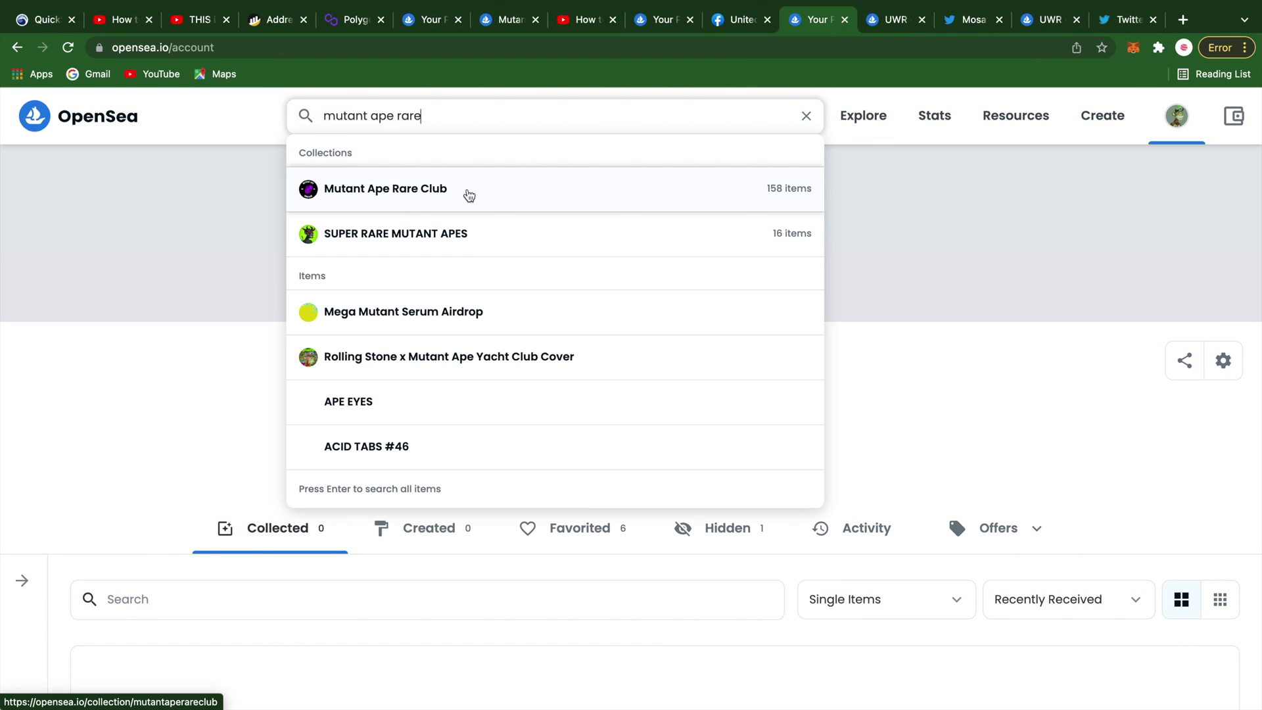
click(468, 195)
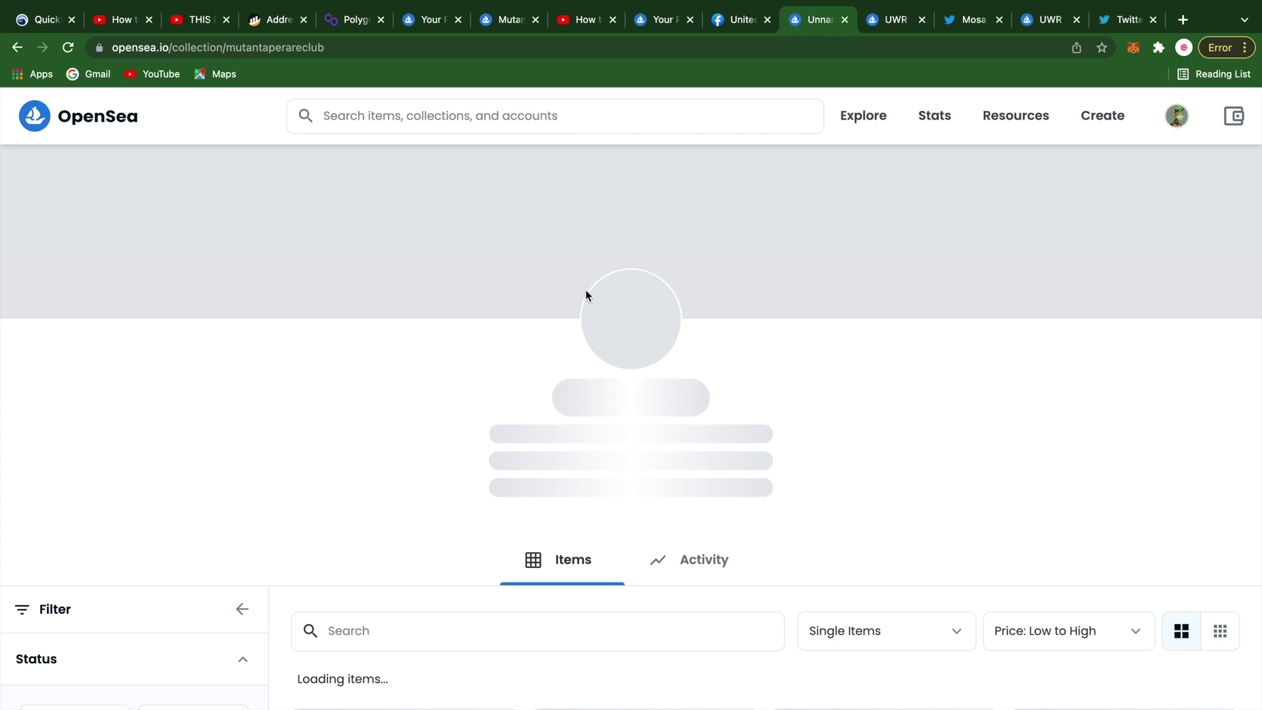
Step: Sort the Mutant Ape Rare Club collection by recently received, then by recently sold
scroll(713, 269, down, 5)
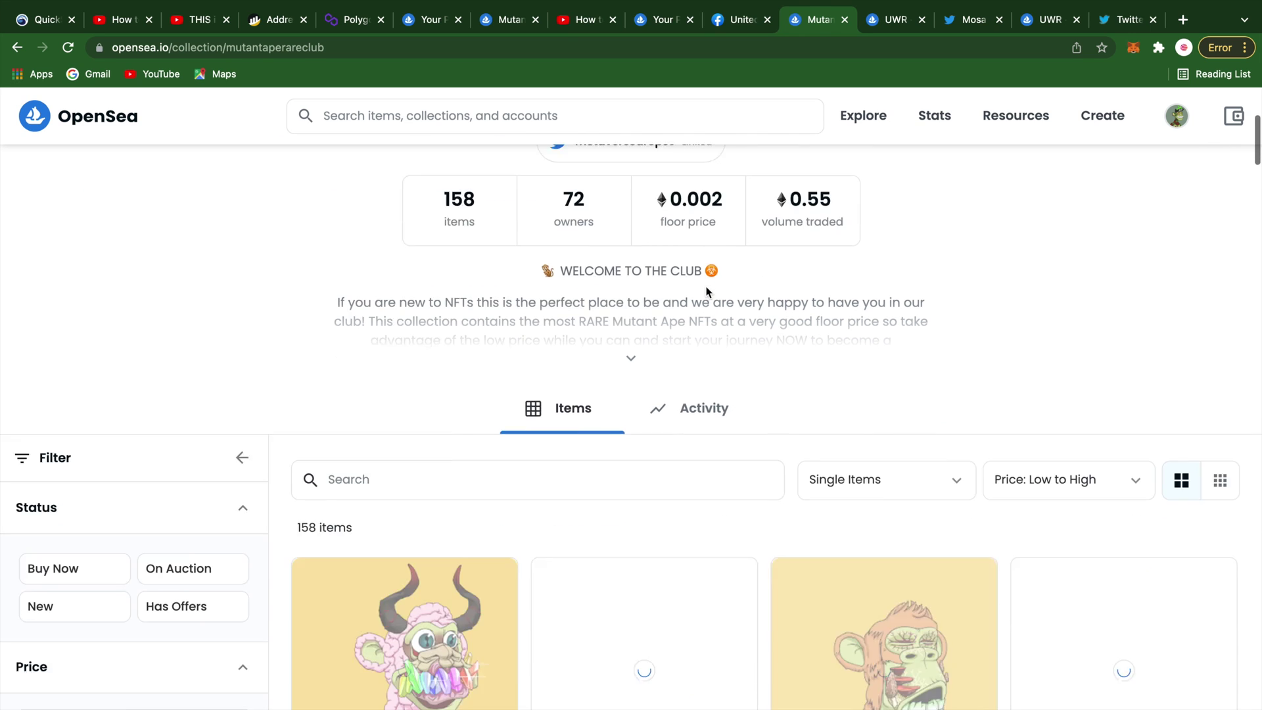
scroll(707, 291, down, 7)
scroll(707, 291, up, 8)
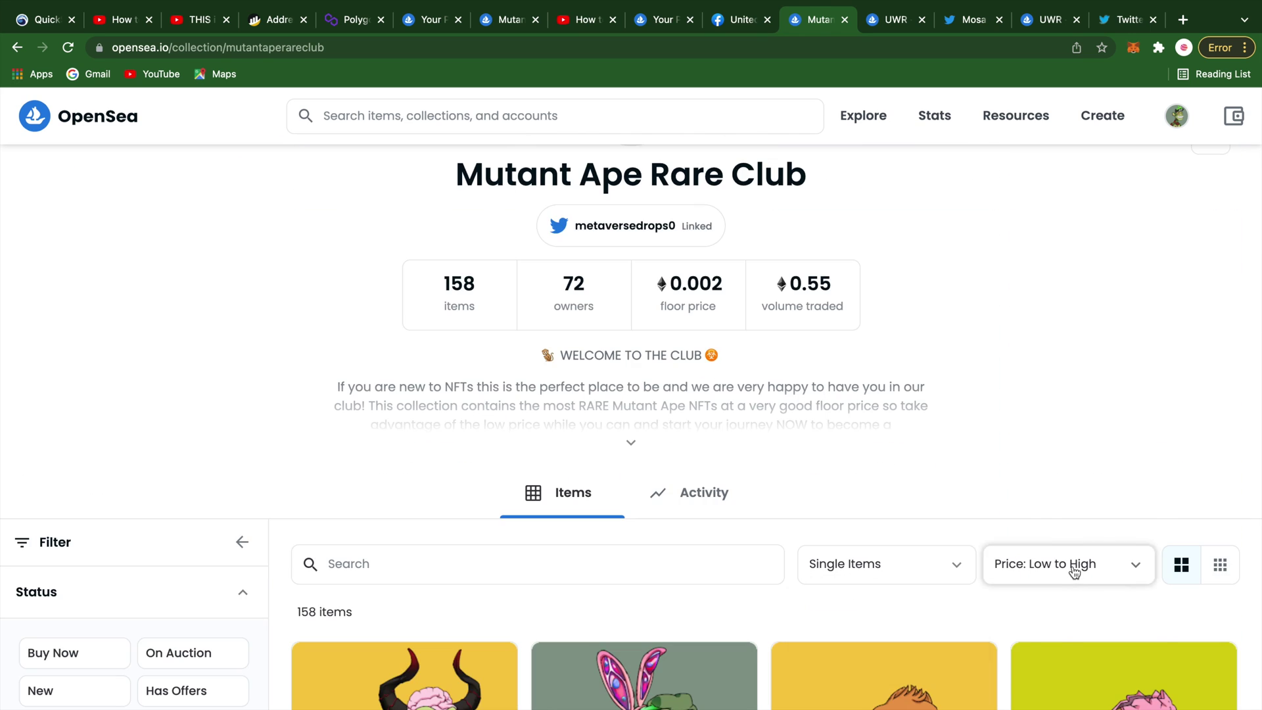
mouse_move(1074, 572)
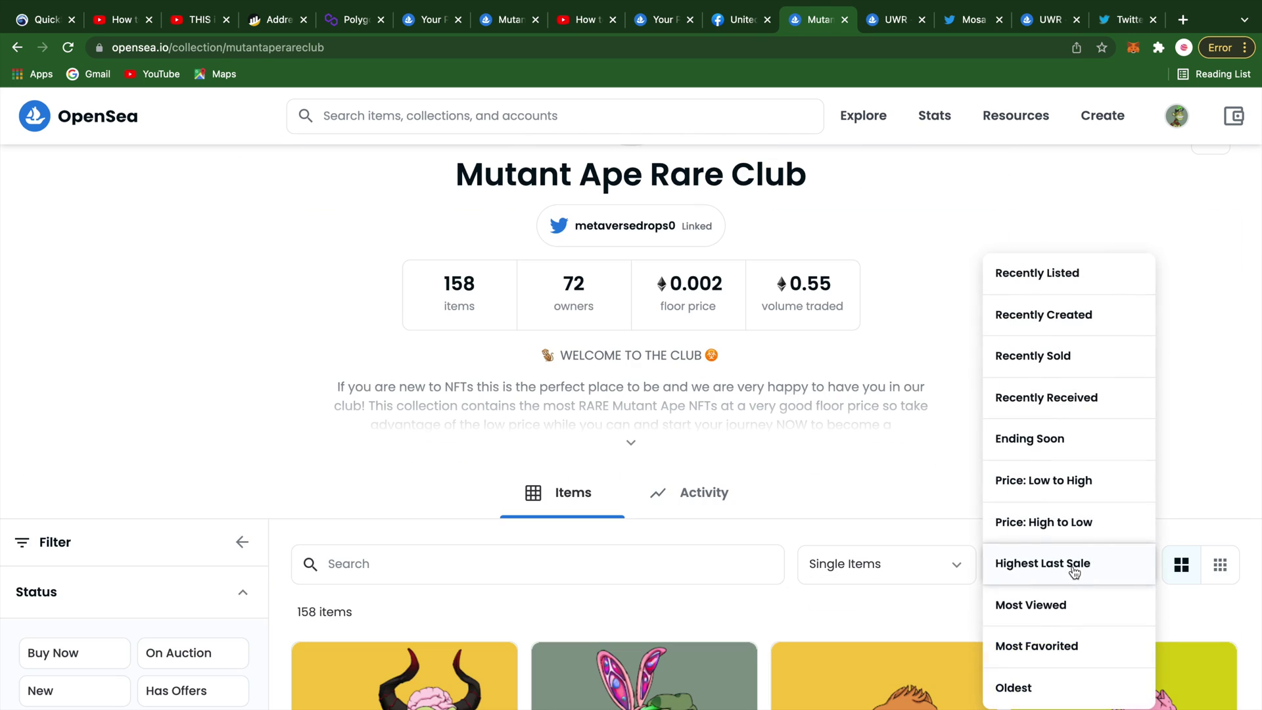
click(1094, 398)
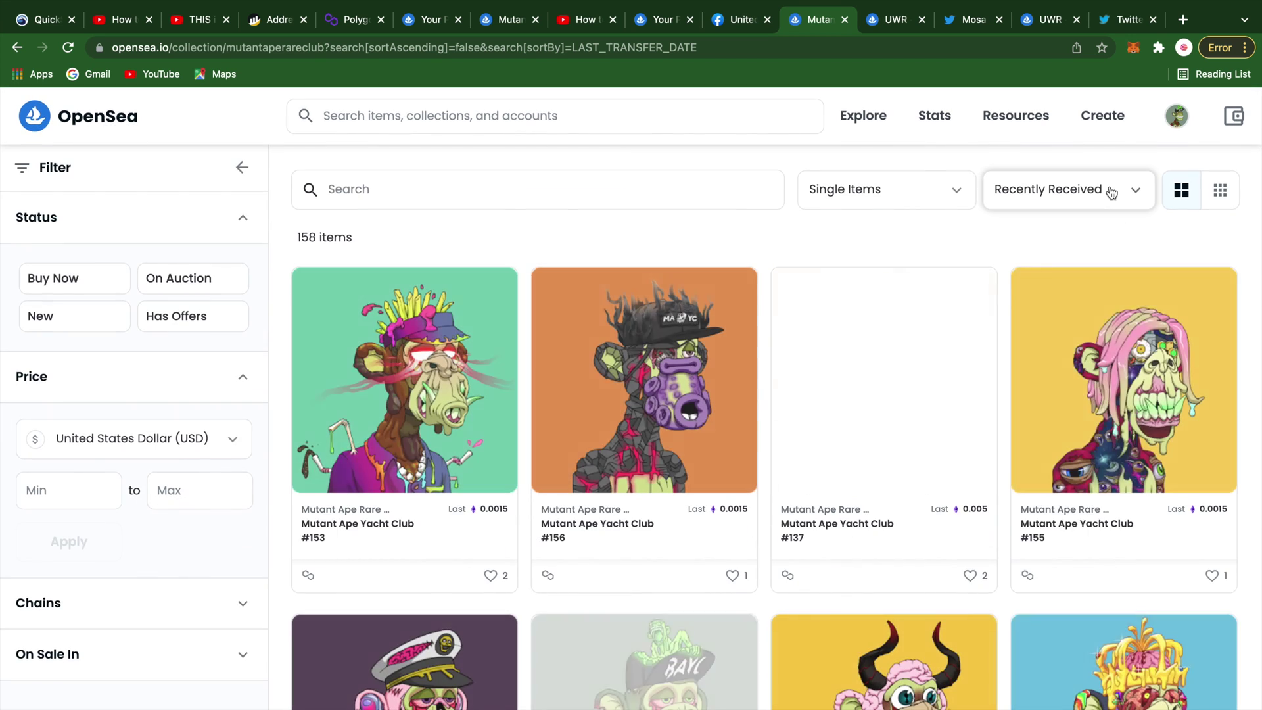
click(1110, 192)
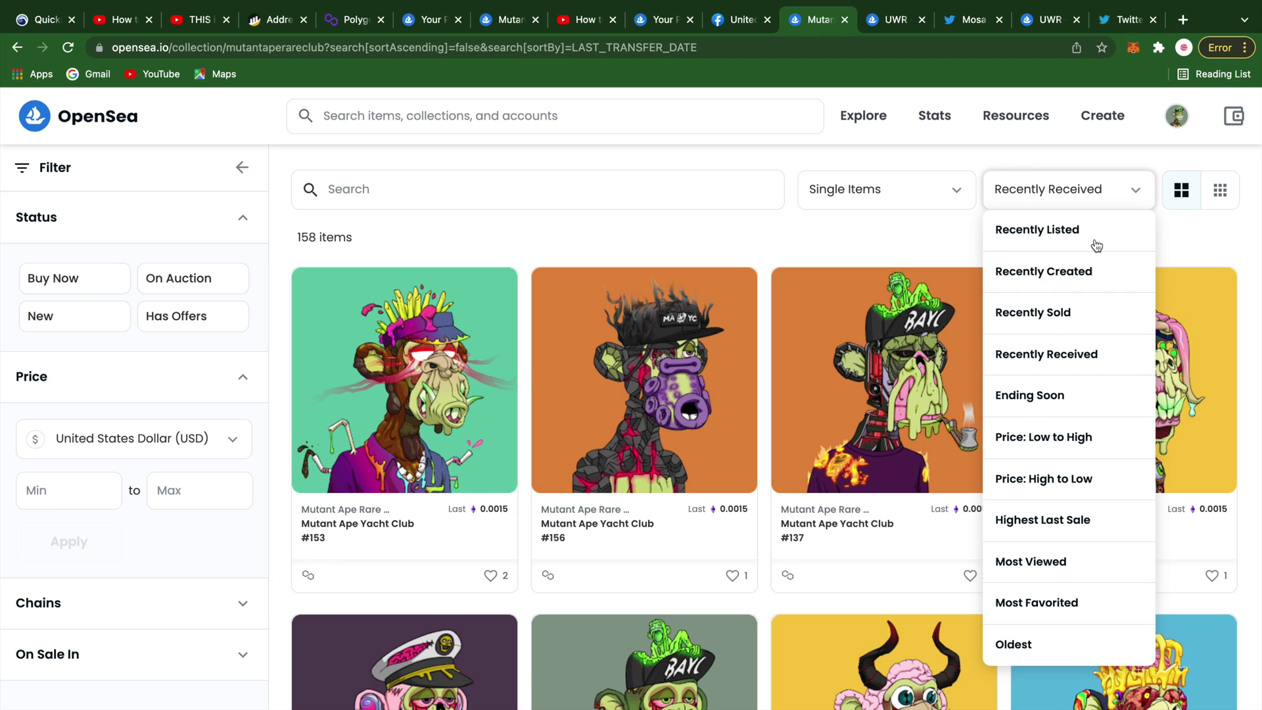
click(1090, 313)
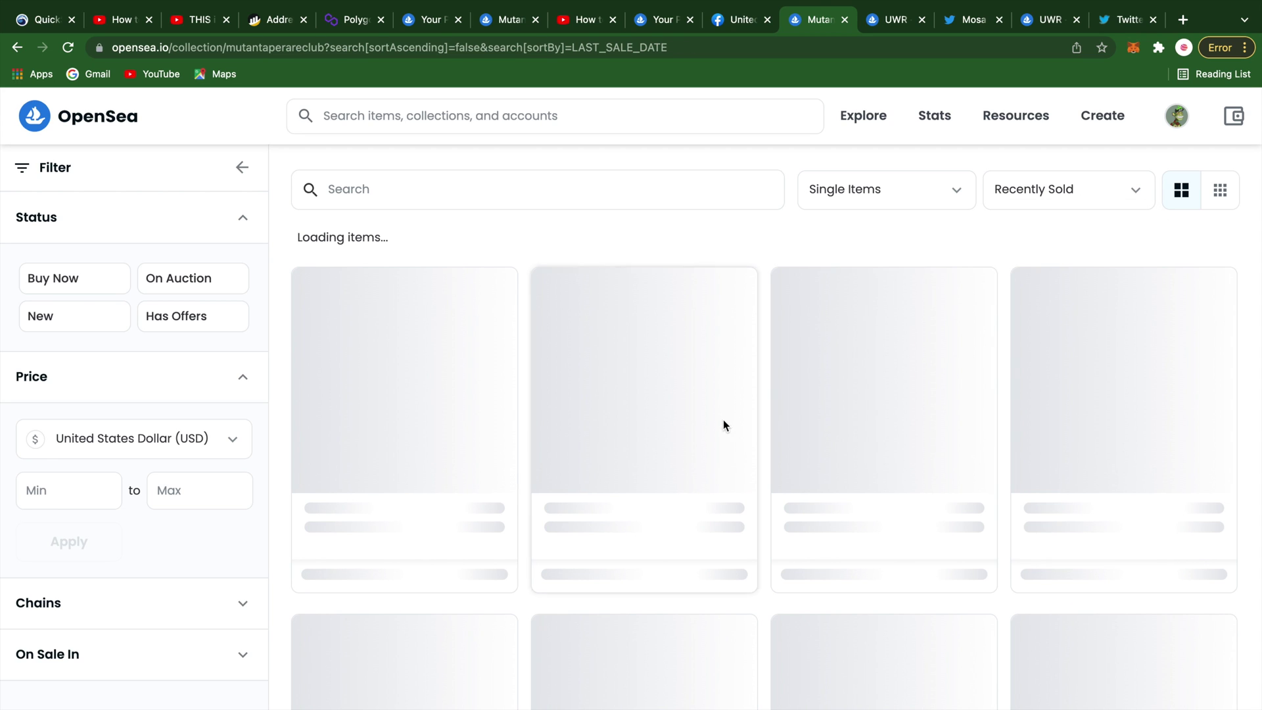
Step: Browse the collection grid's listings, including apes #112, #91, #133 and #116, with their prices
scroll(891, 424, down, 4)
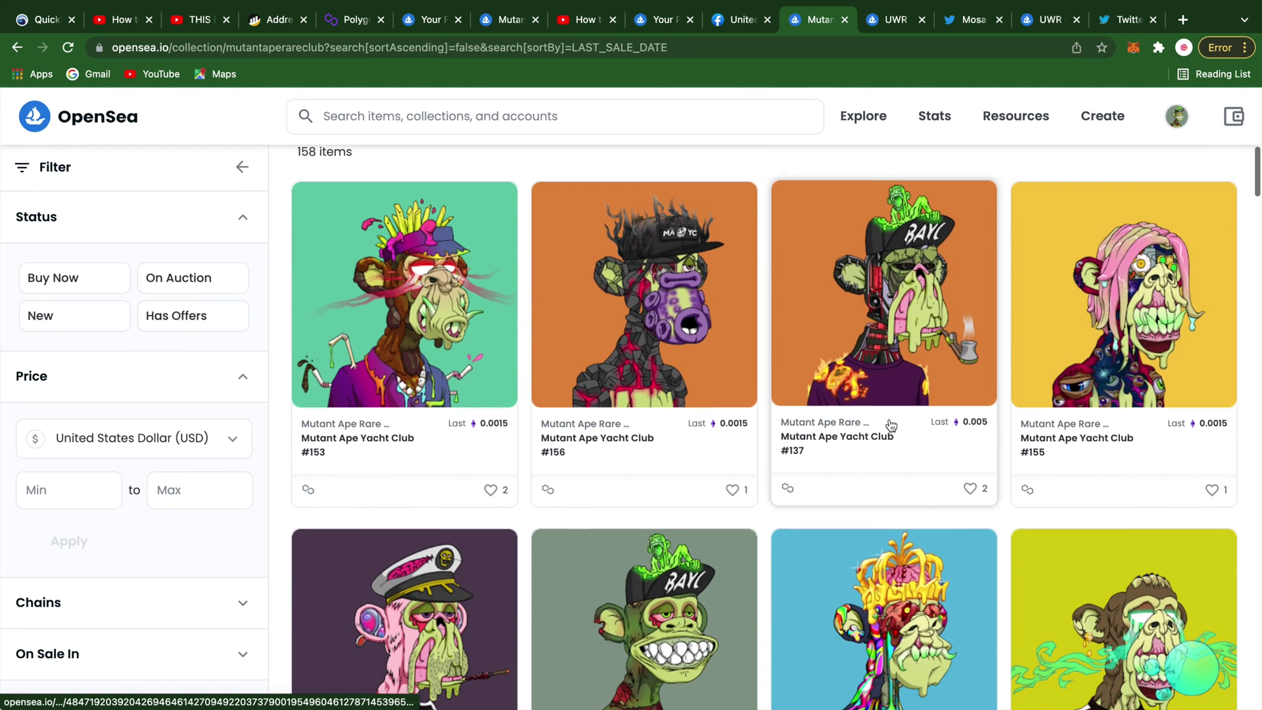
scroll(897, 424, down, 6)
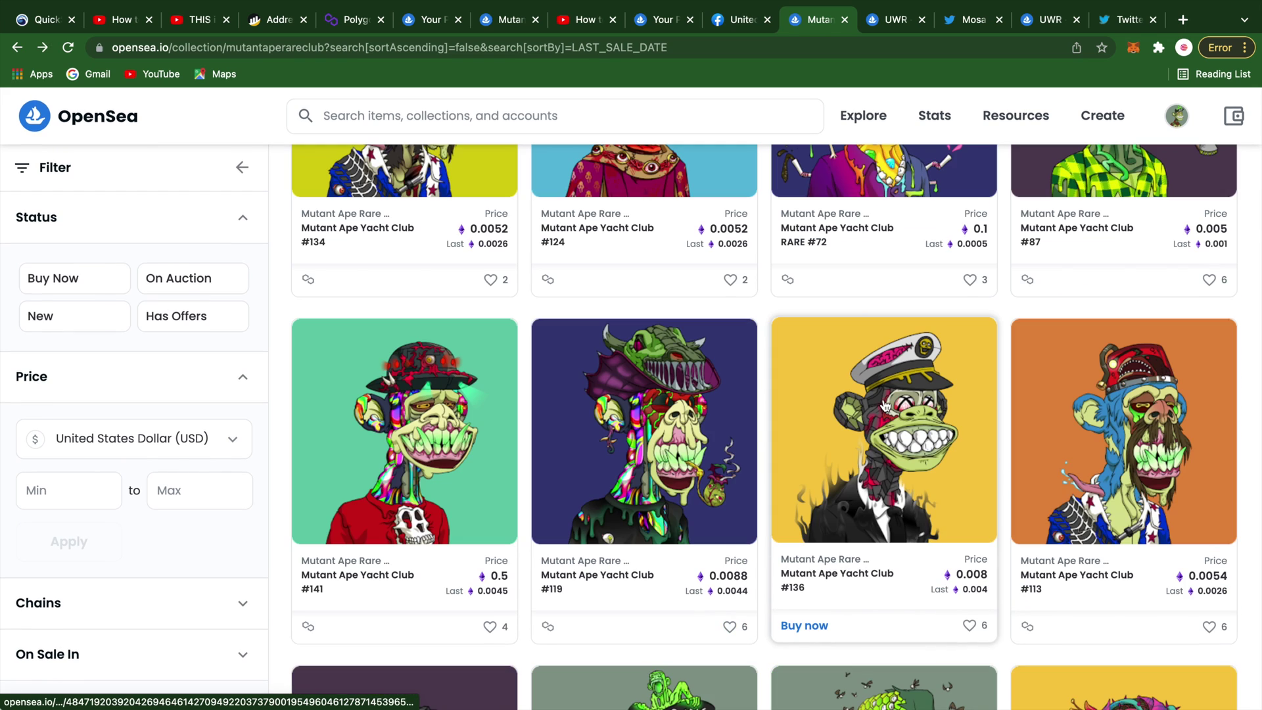
scroll(886, 405, down, 3)
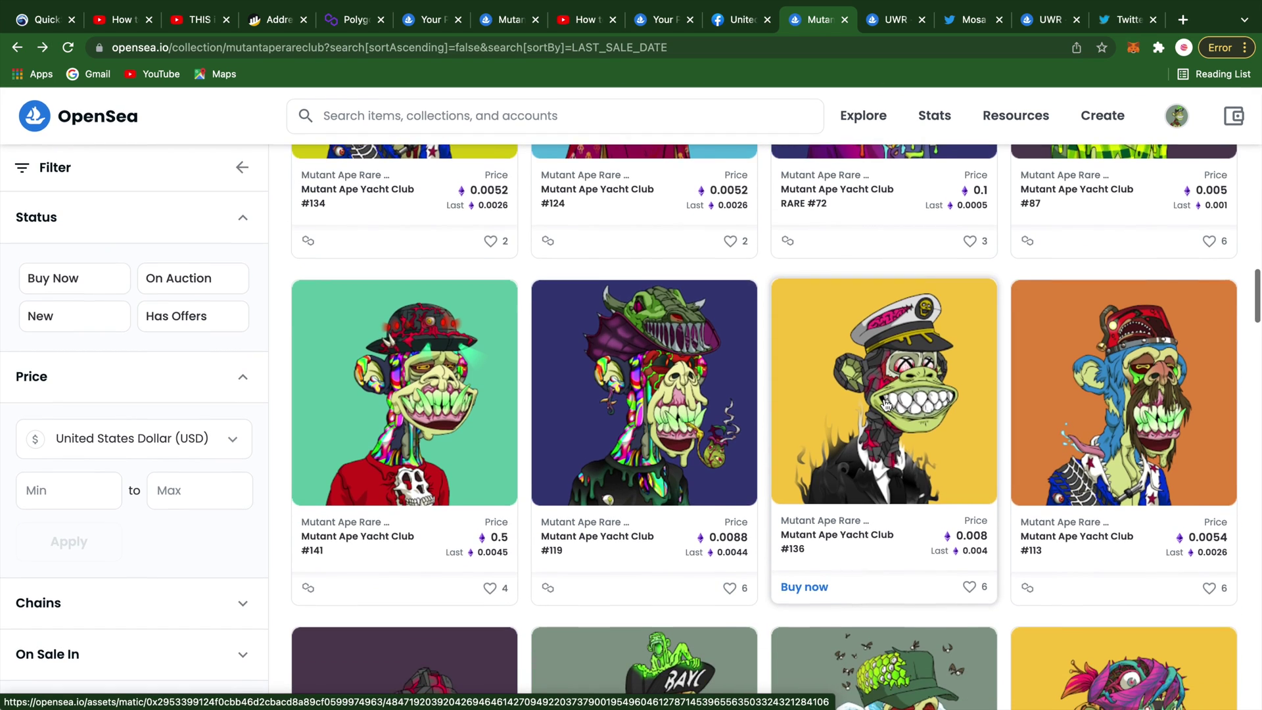
scroll(886, 405, down, 5)
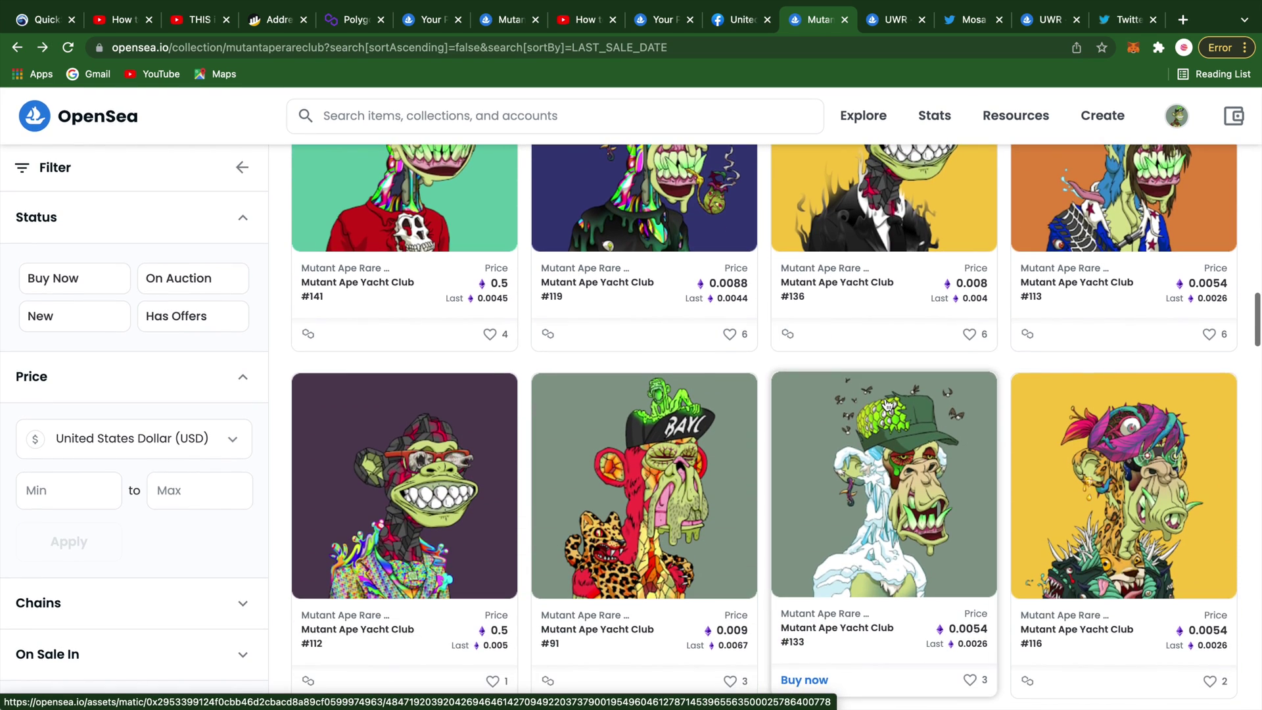
scroll(886, 404, down, 2)
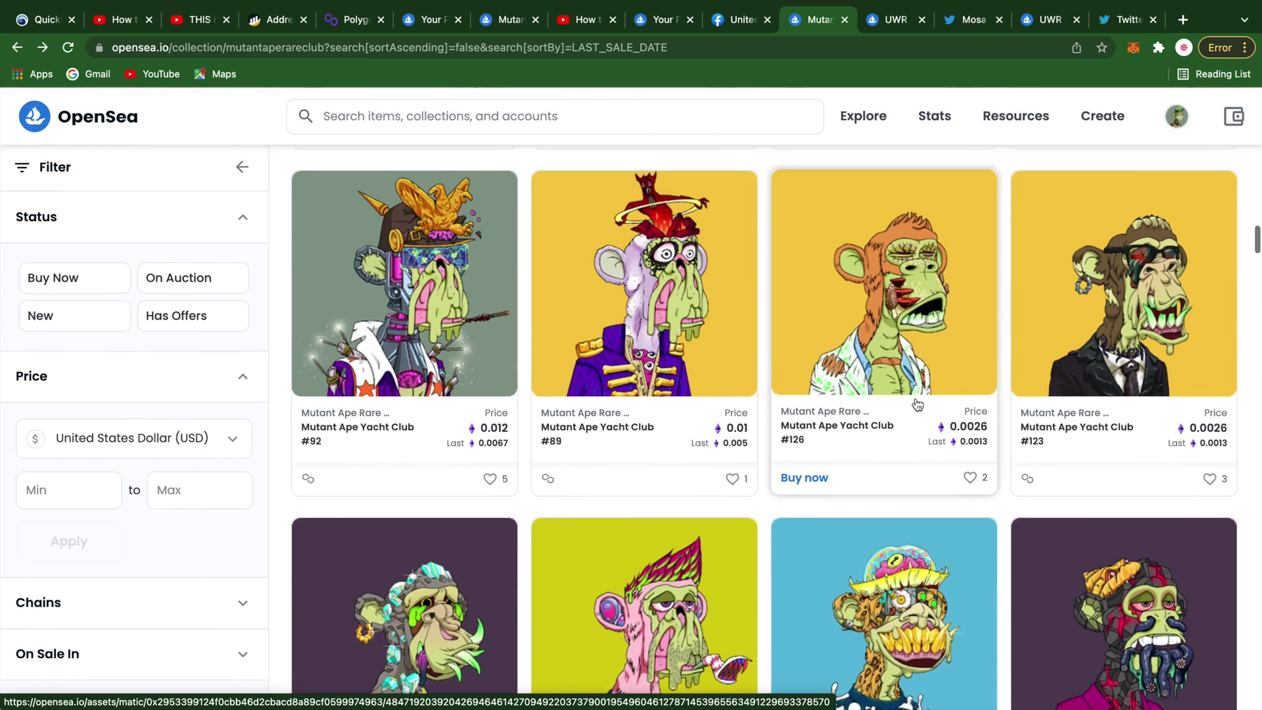
scroll(916, 402, up, 2)
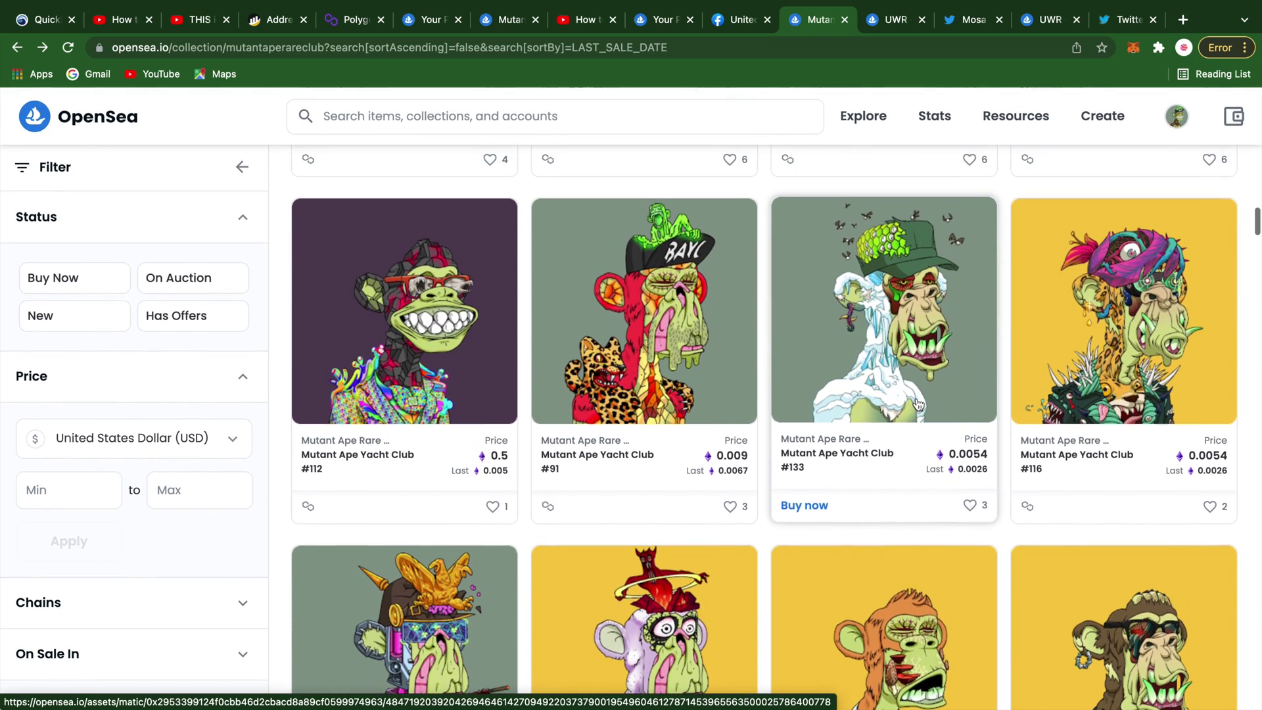
click(918, 404)
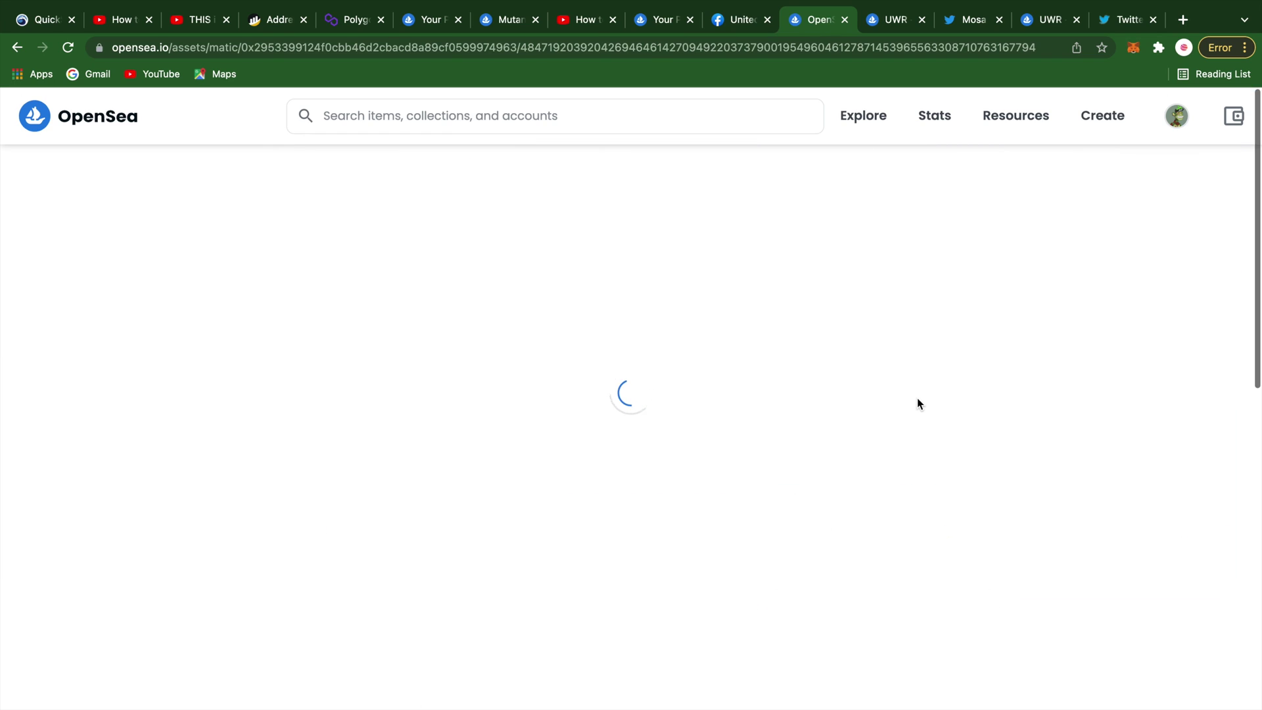
click(18, 49)
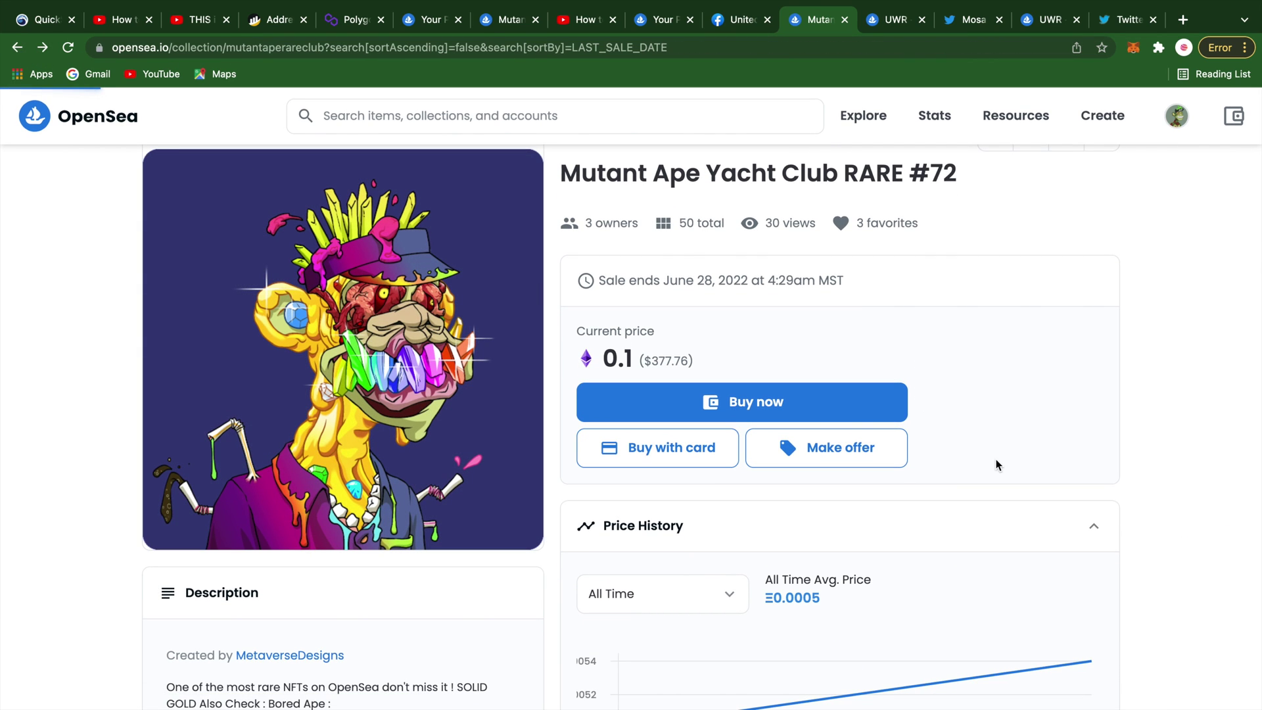
scroll(993, 459, up, 2)
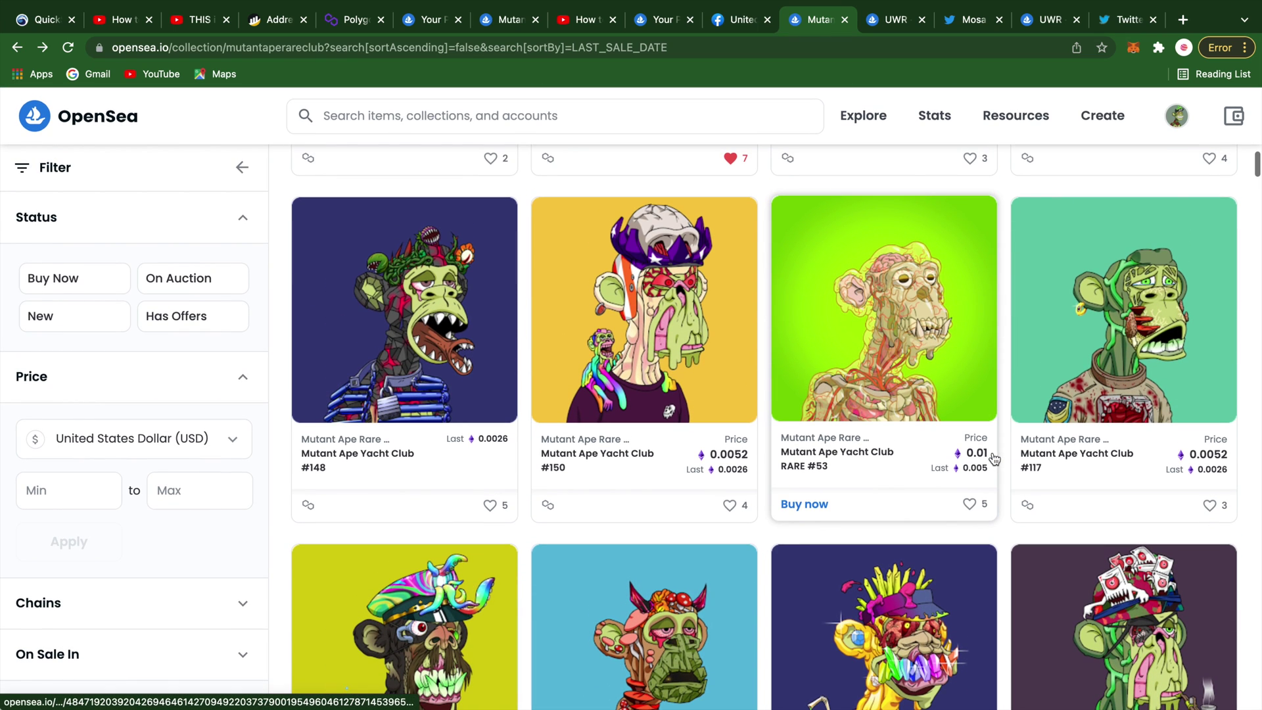
click(978, 348)
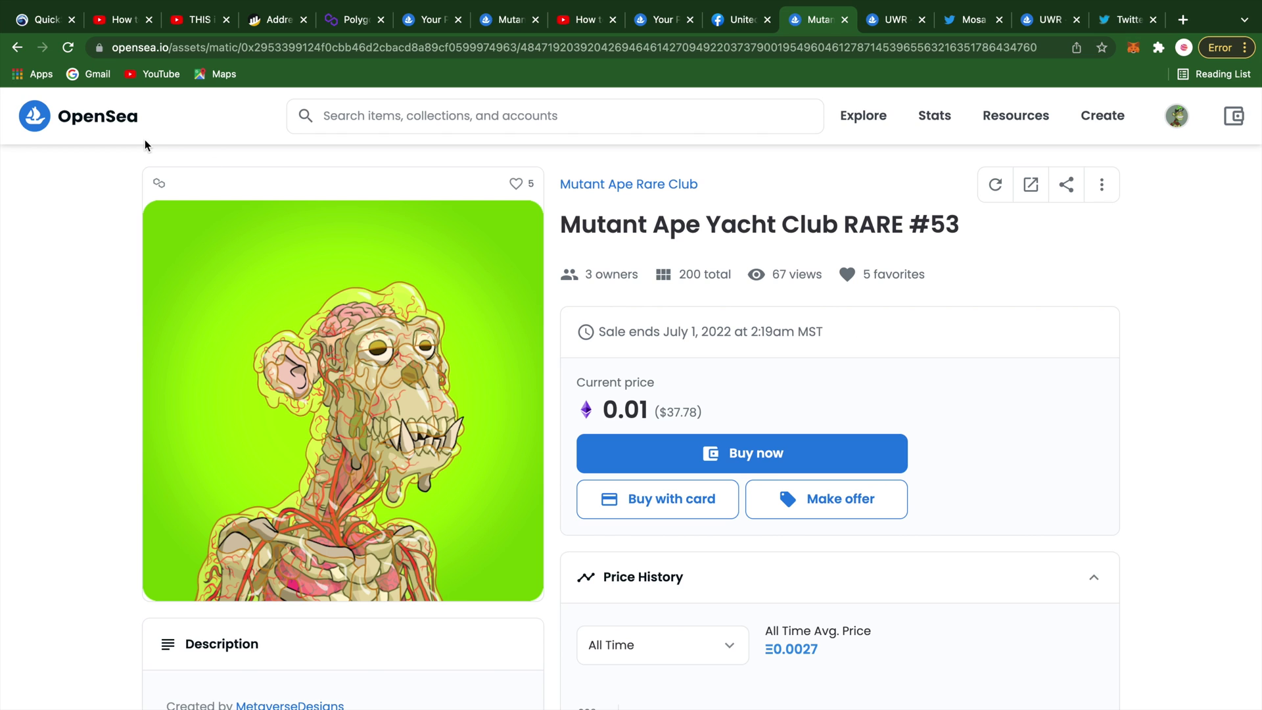
click(18, 48)
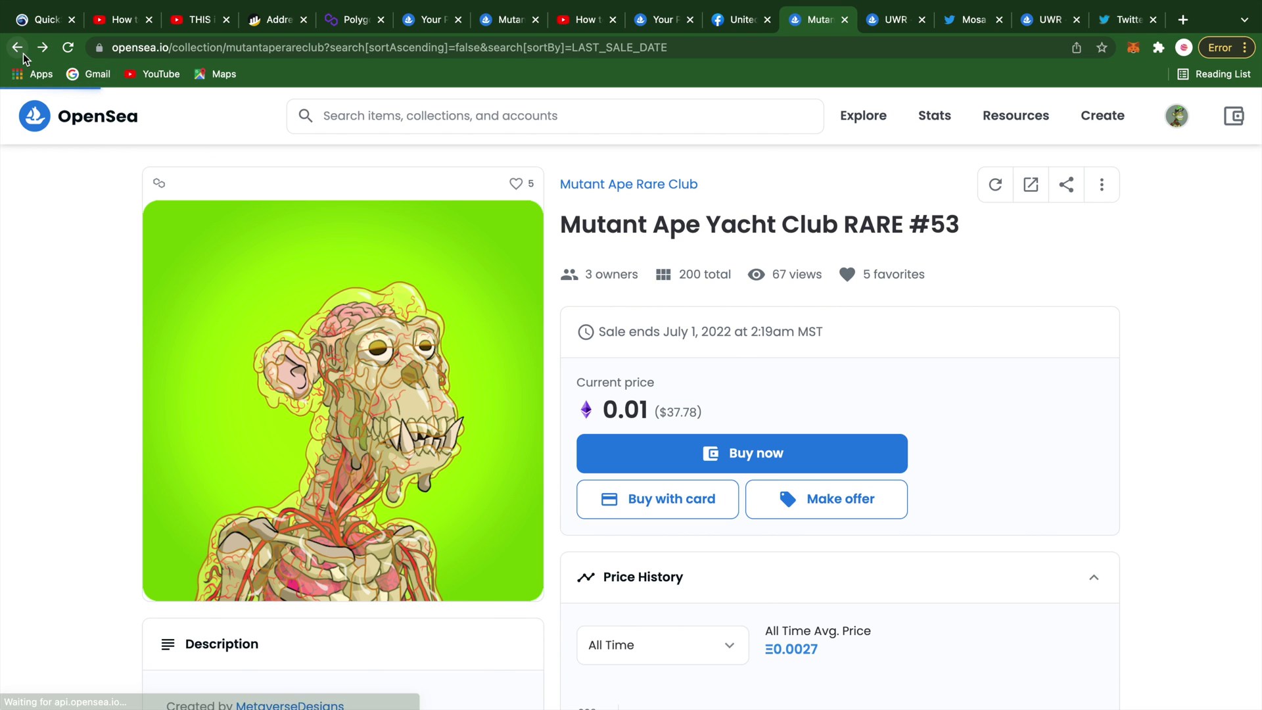
scroll(953, 473, down, 5)
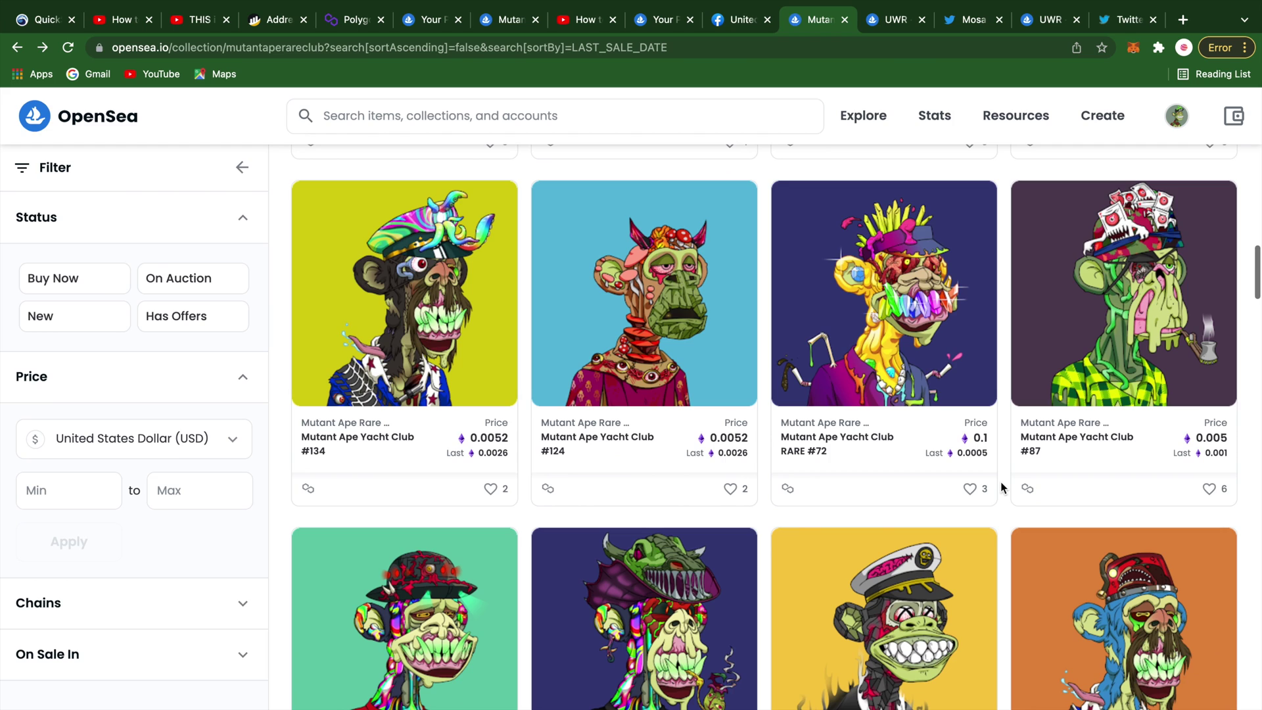
scroll(1000, 485, down, 2)
click(962, 502)
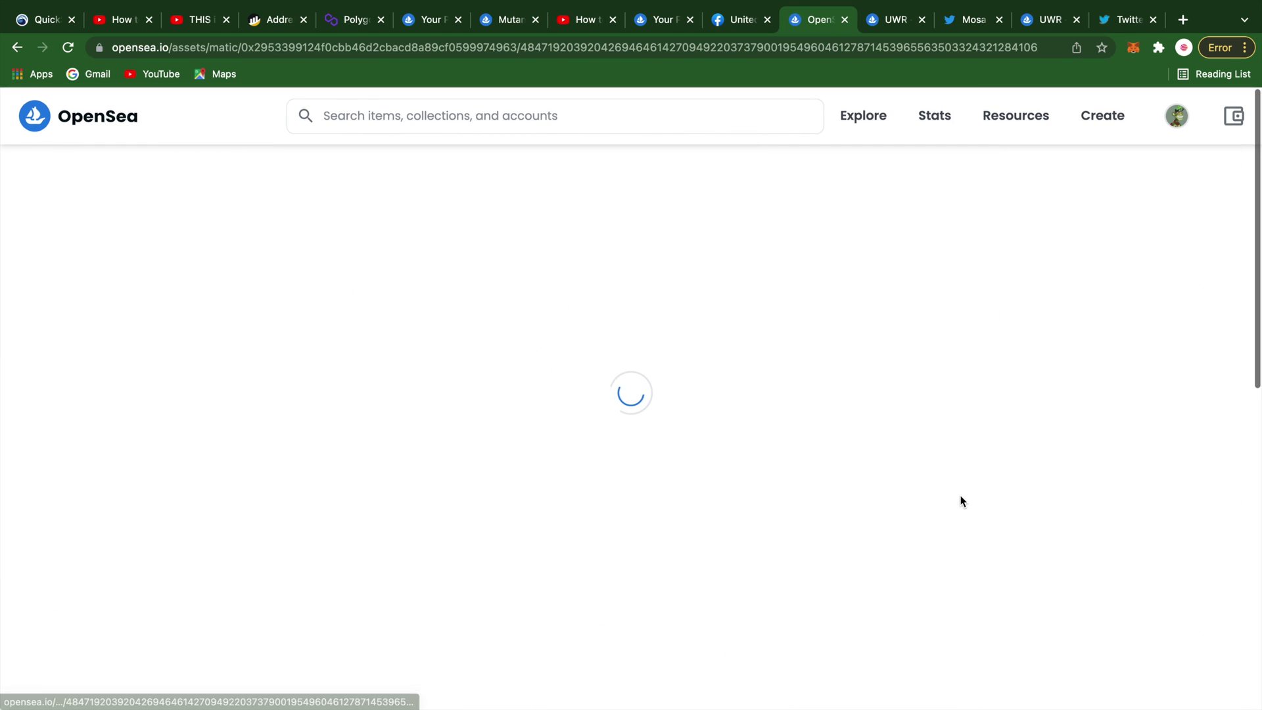
click(14, 49)
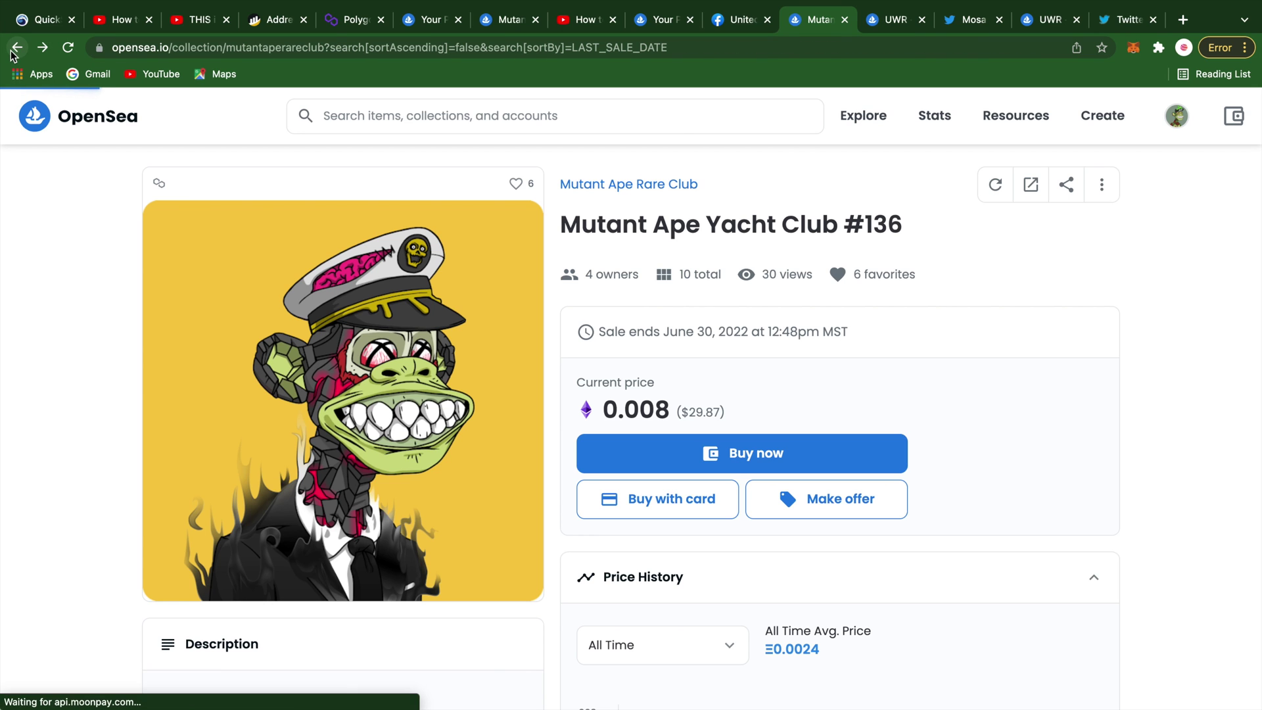
scroll(861, 349, down, 5)
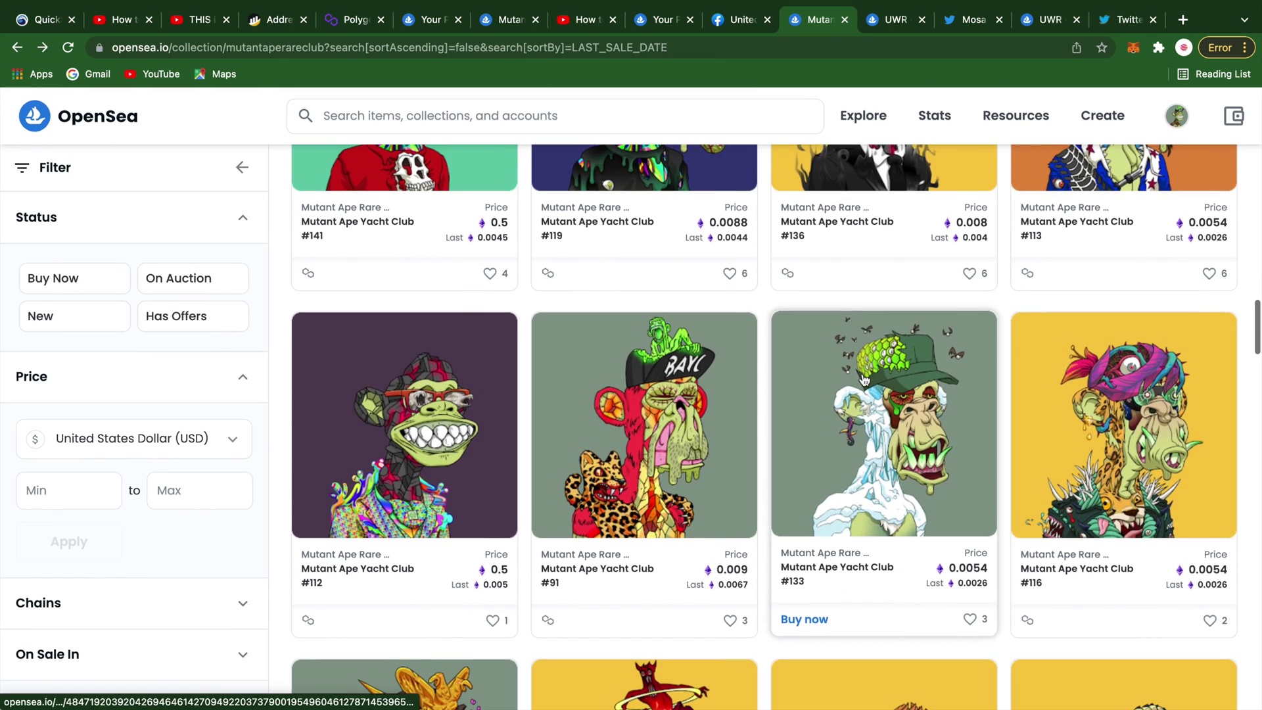
click(863, 379)
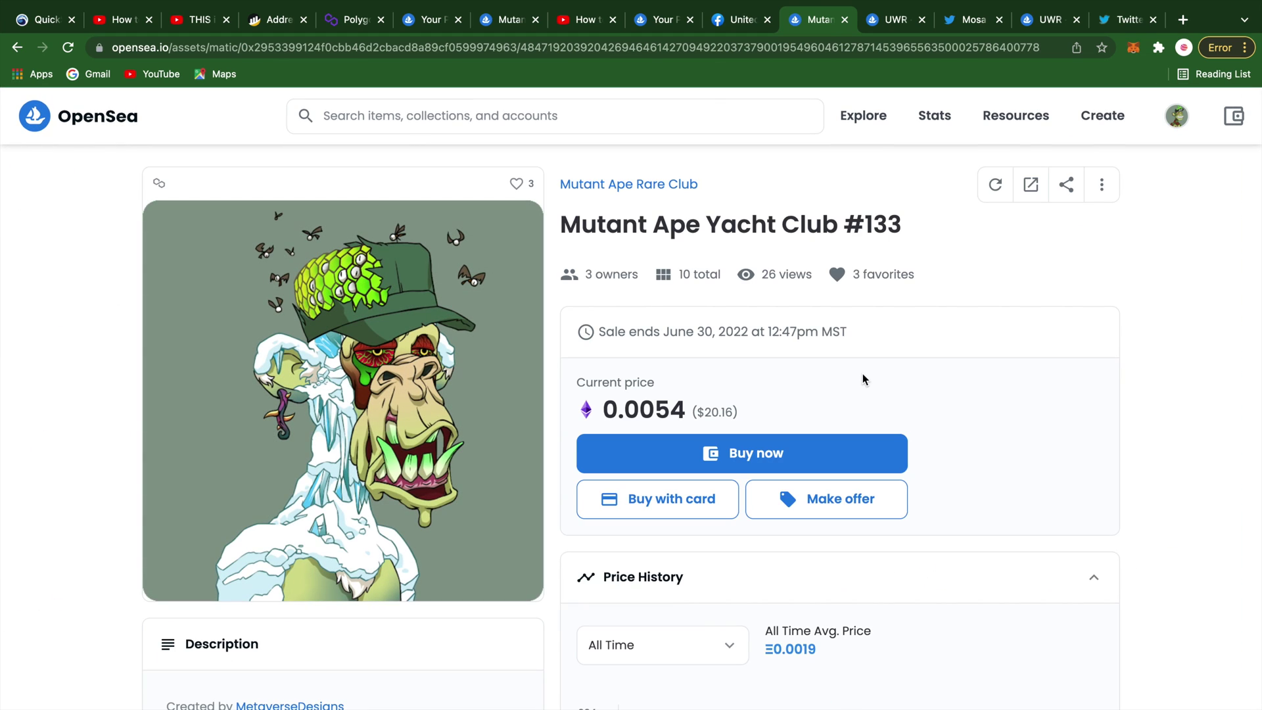
scroll(5, 109, down, 1)
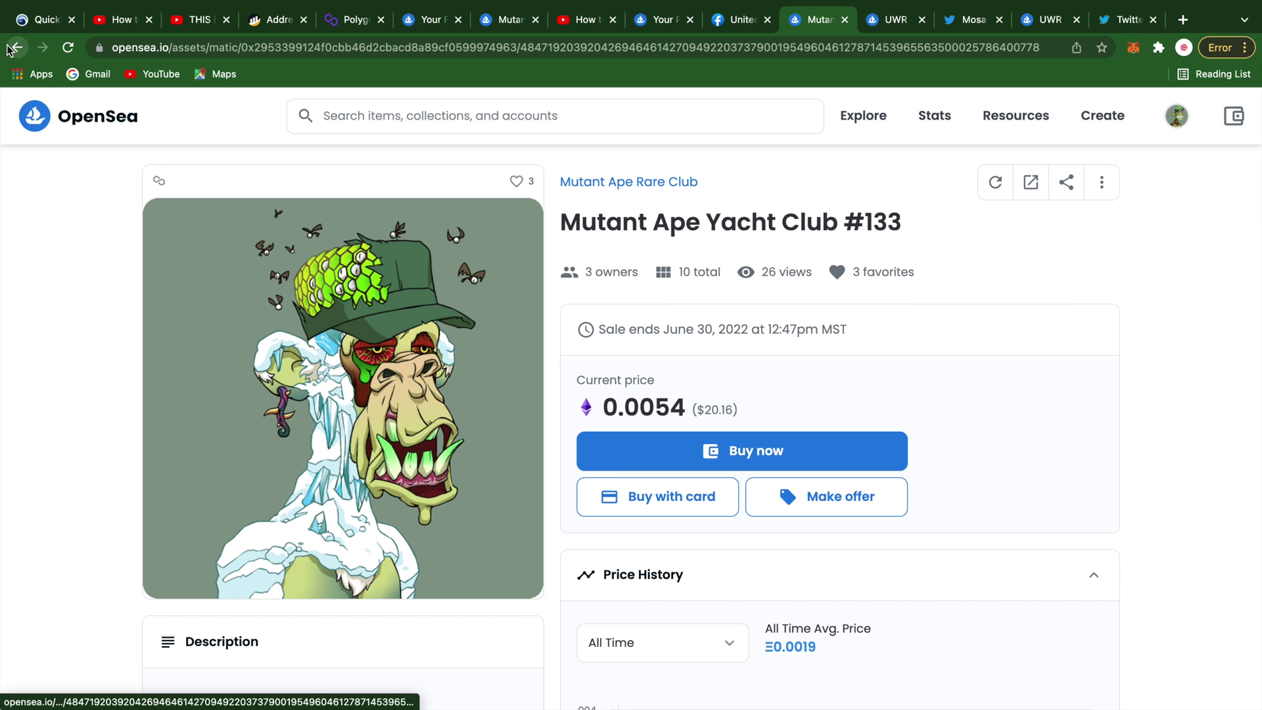
click(17, 48)
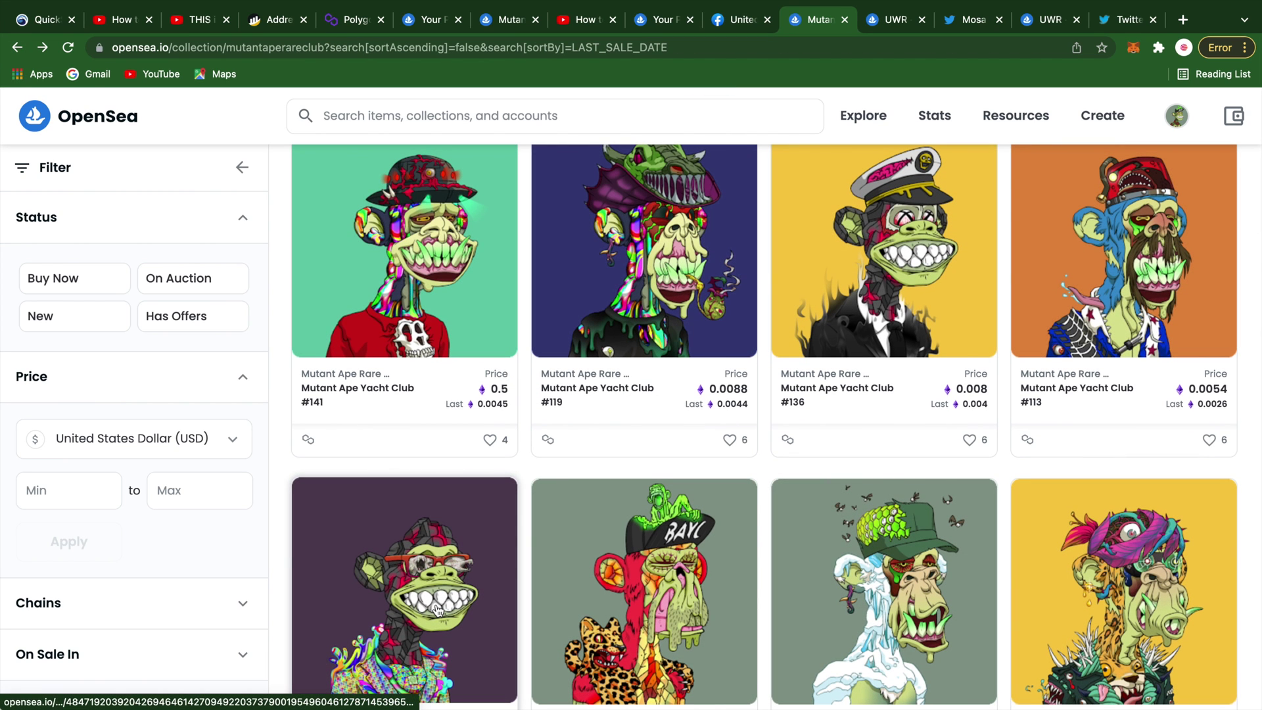
click(438, 610)
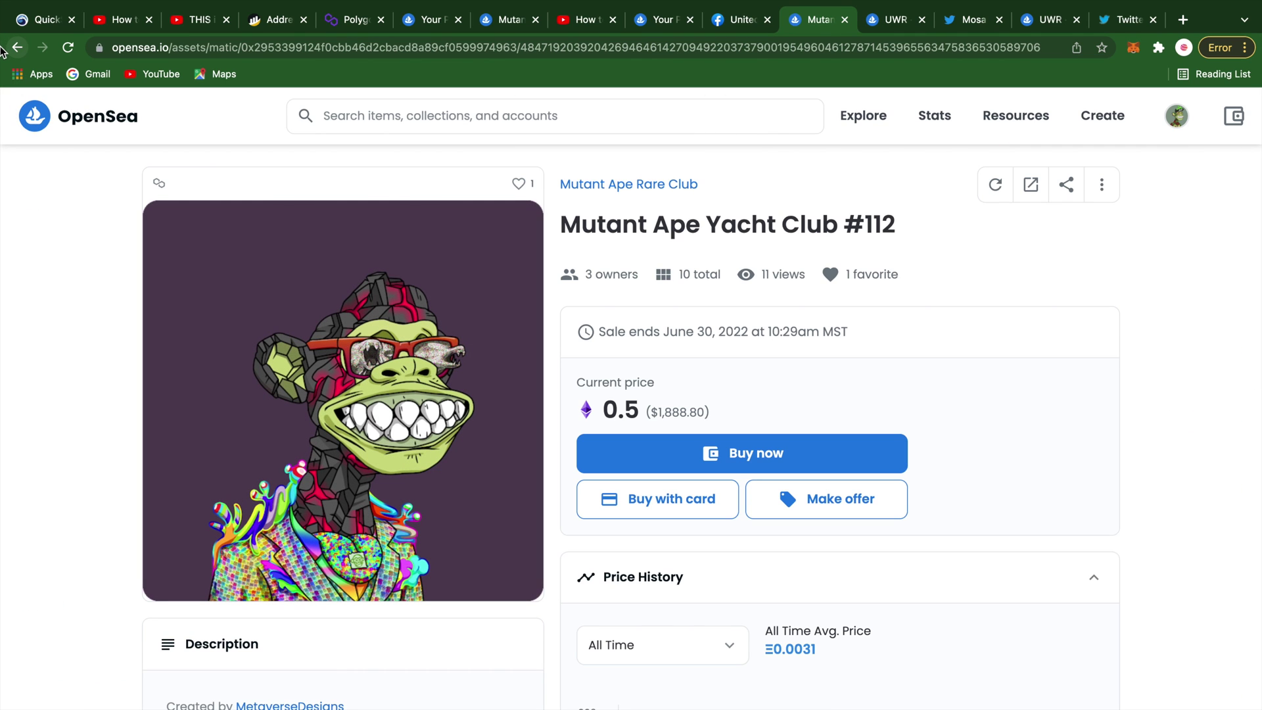
click(13, 49)
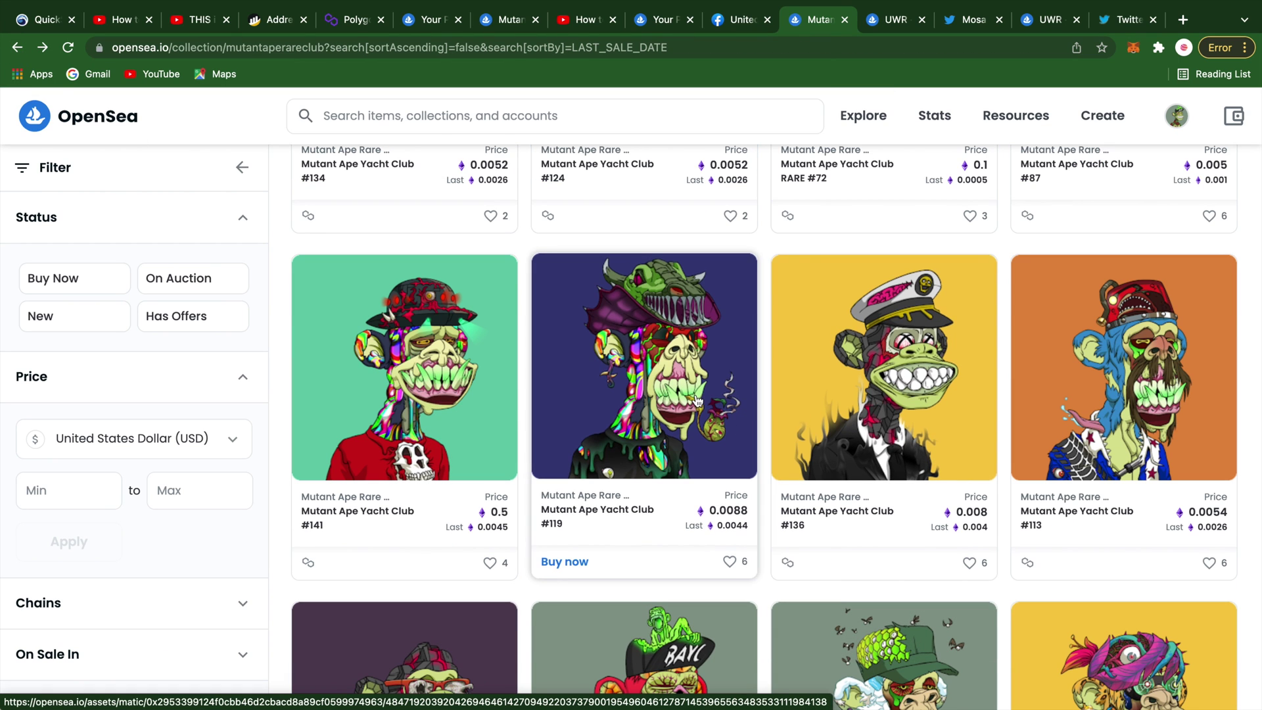
Step: Buy Mutant Ape Yacht Club #119 for 0.0088 ETH, acknowledging the unreviewed-collection warning
click(689, 394)
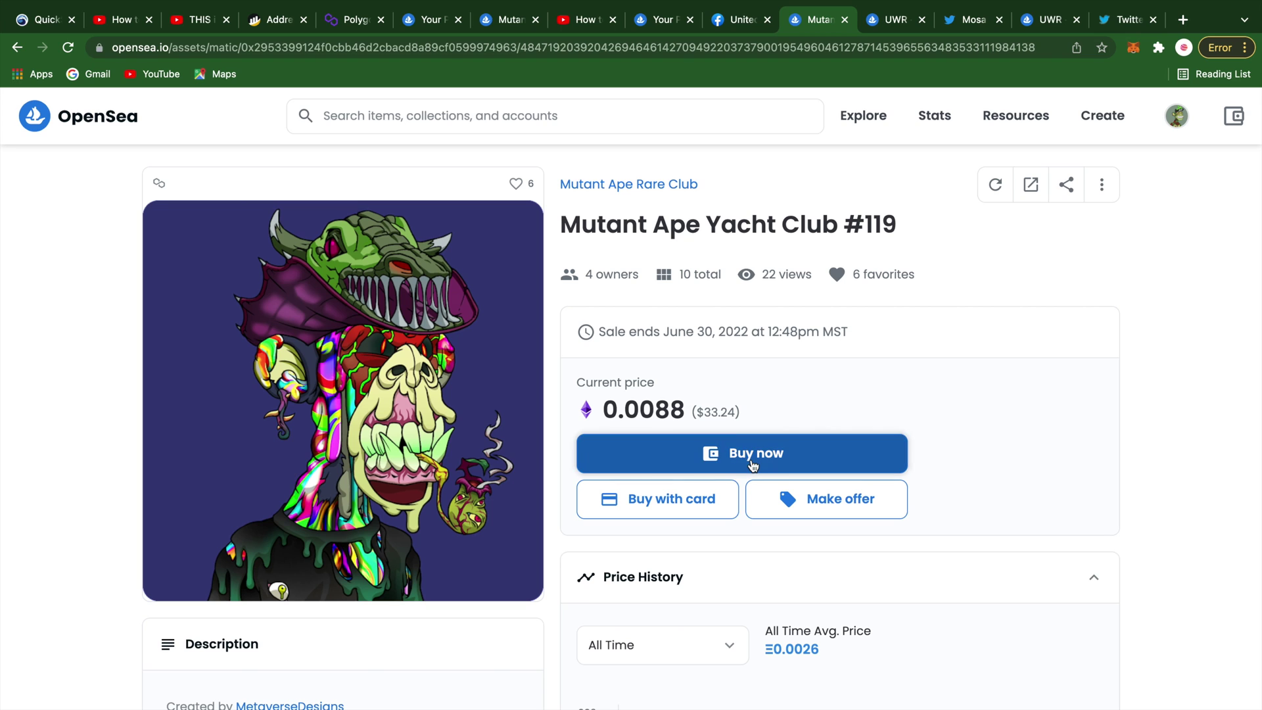
click(753, 466)
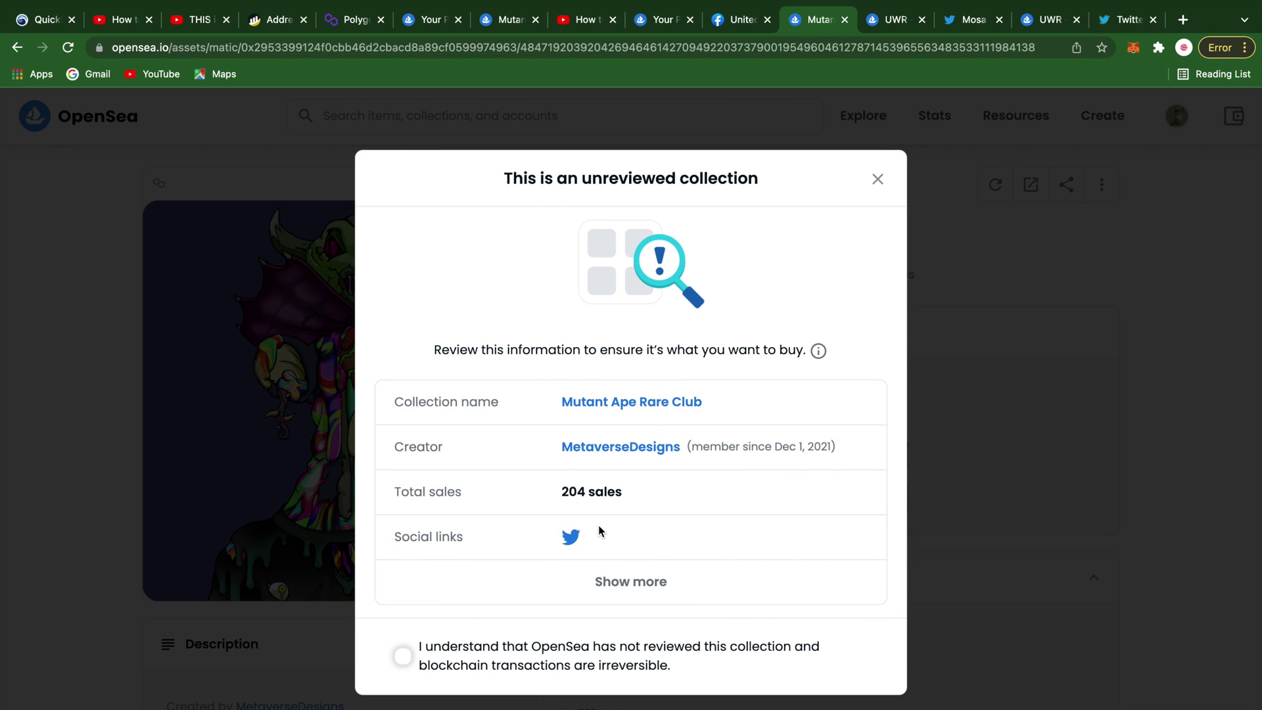
click(402, 656)
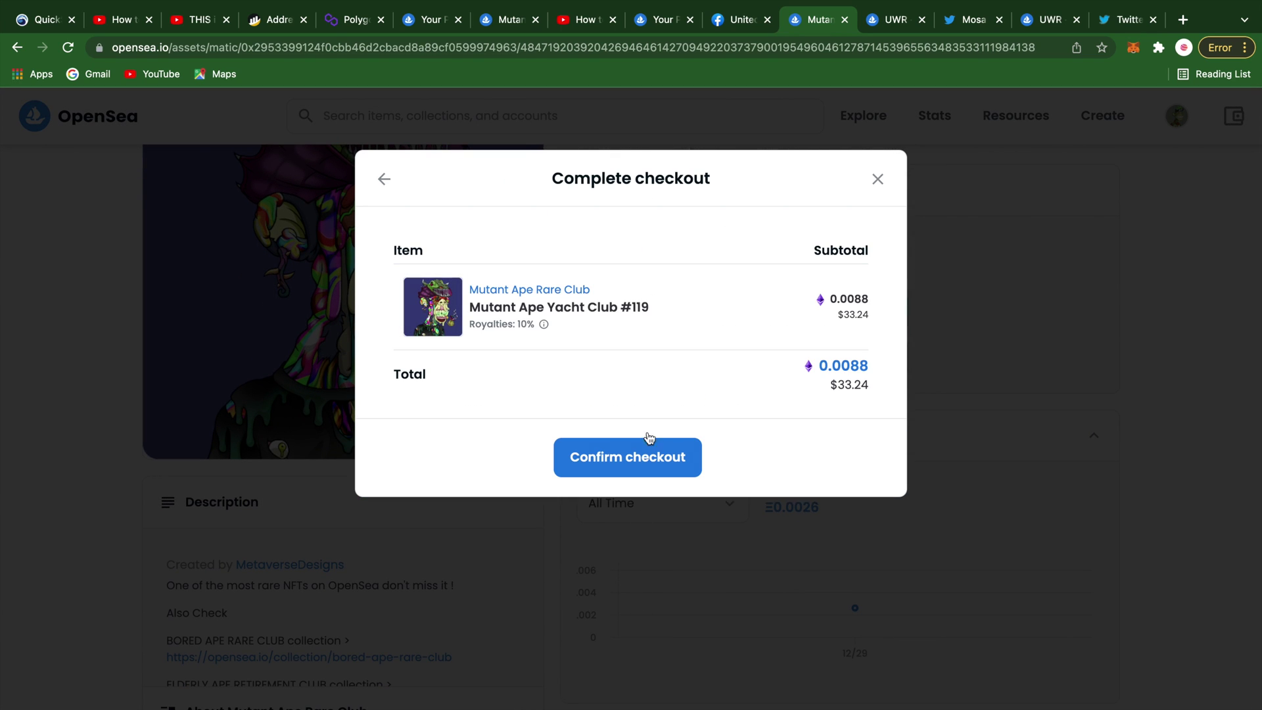
click(648, 452)
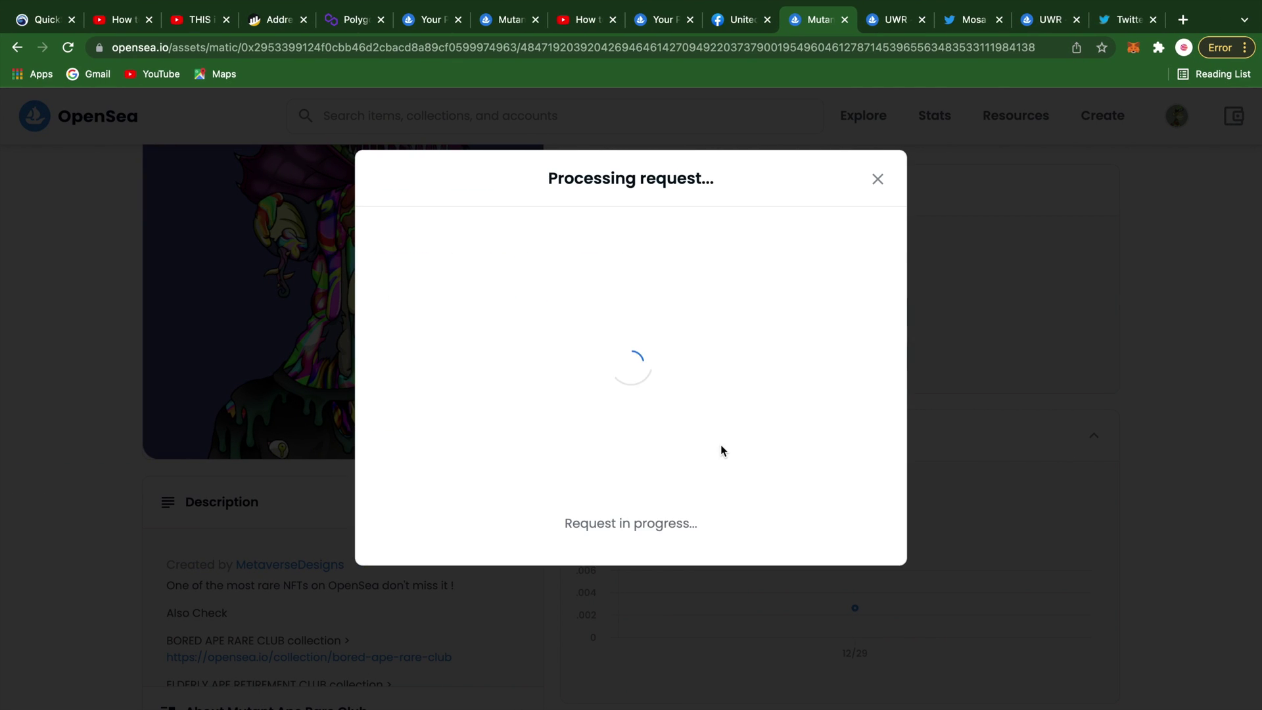
key(super+shift+4)
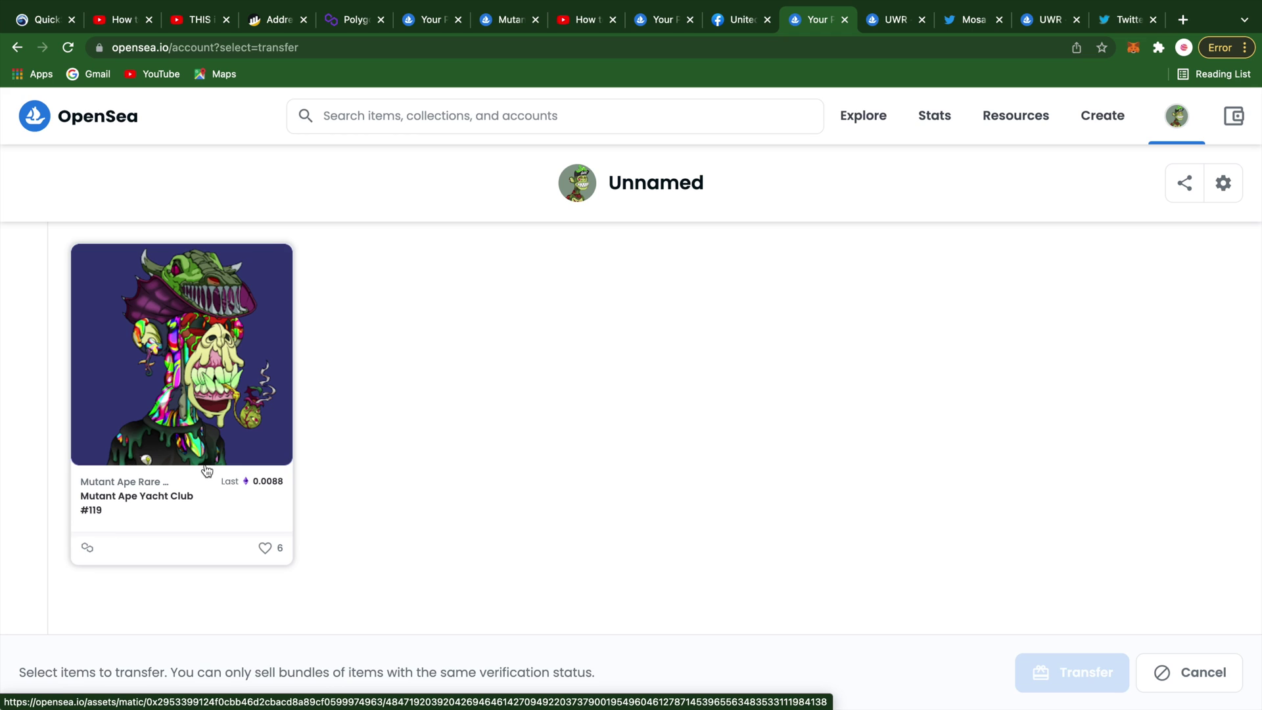
Step: Select Mutant Ape Yacht Club #119 on the account page and open its transfer form
click(206, 470)
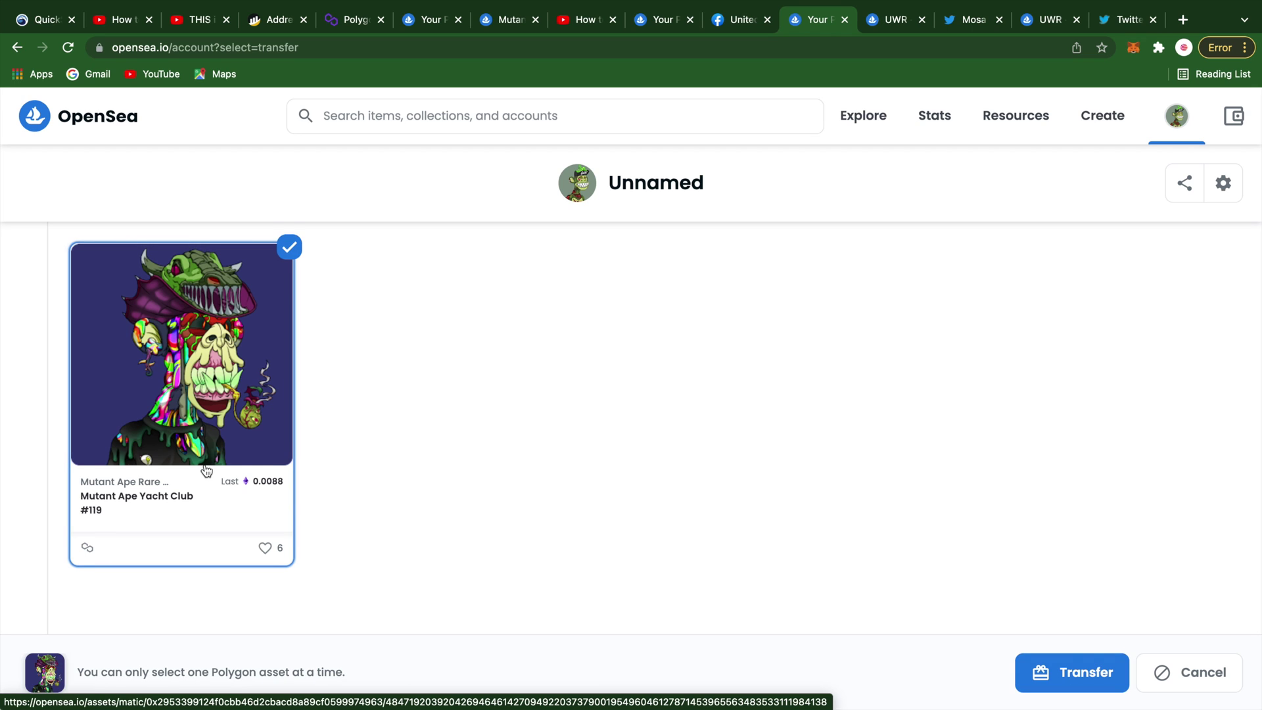
click(1107, 672)
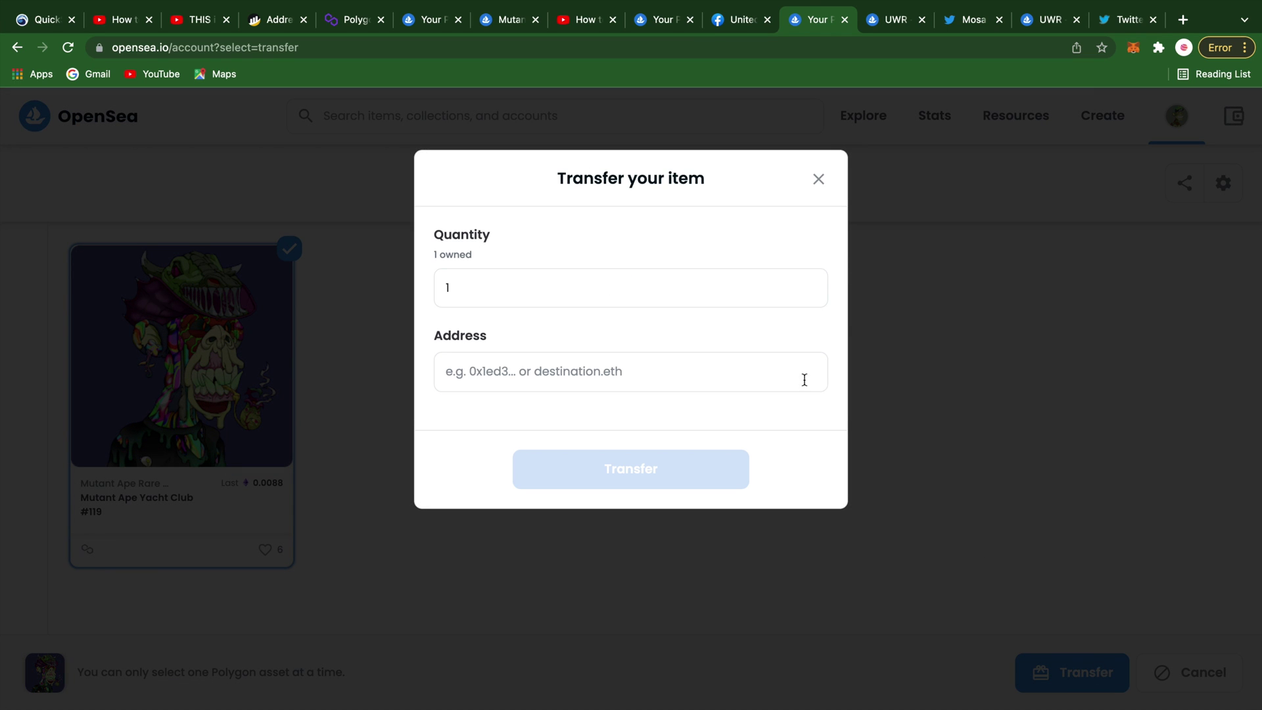